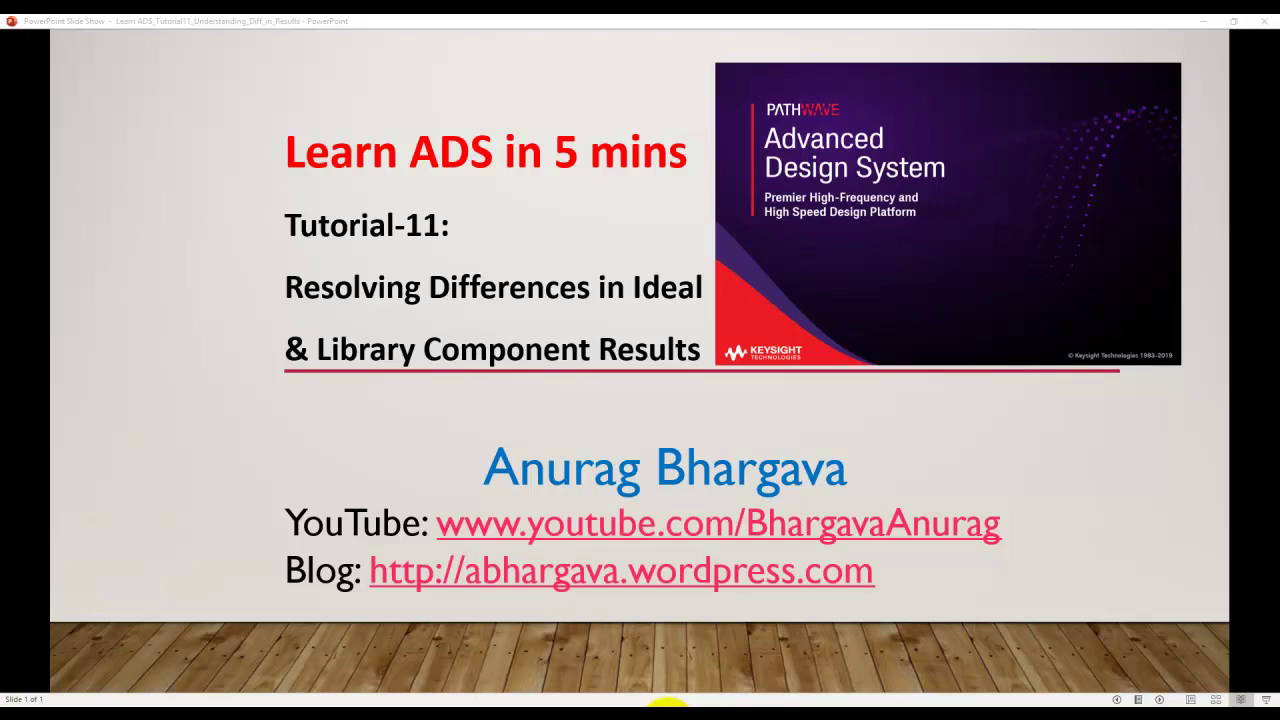
Leave the slide show to reveal the ADS dB S(1,1)/S(2,1) results with marker m1 at −1.941 dB
key("alt+Tab")
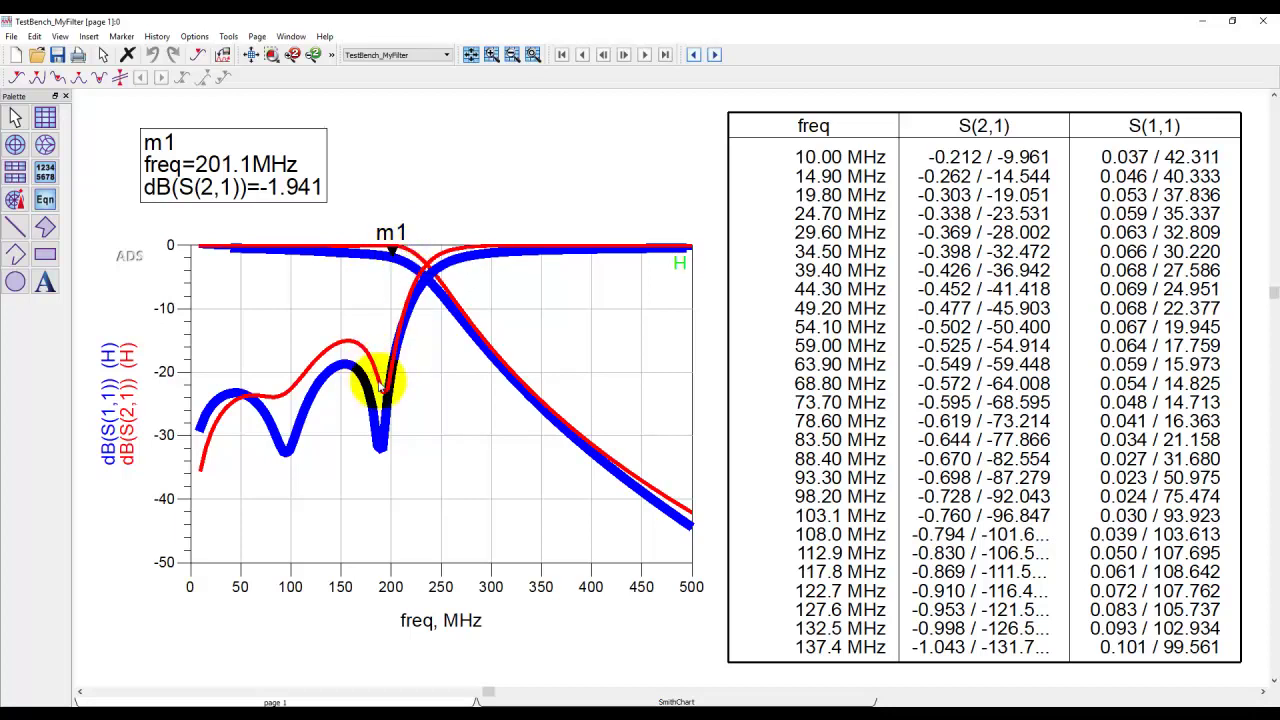
Switch to the TestBench_MyFilter schematic from the list of open ADS windows
left_click(470, 698)
left_click(510, 688)
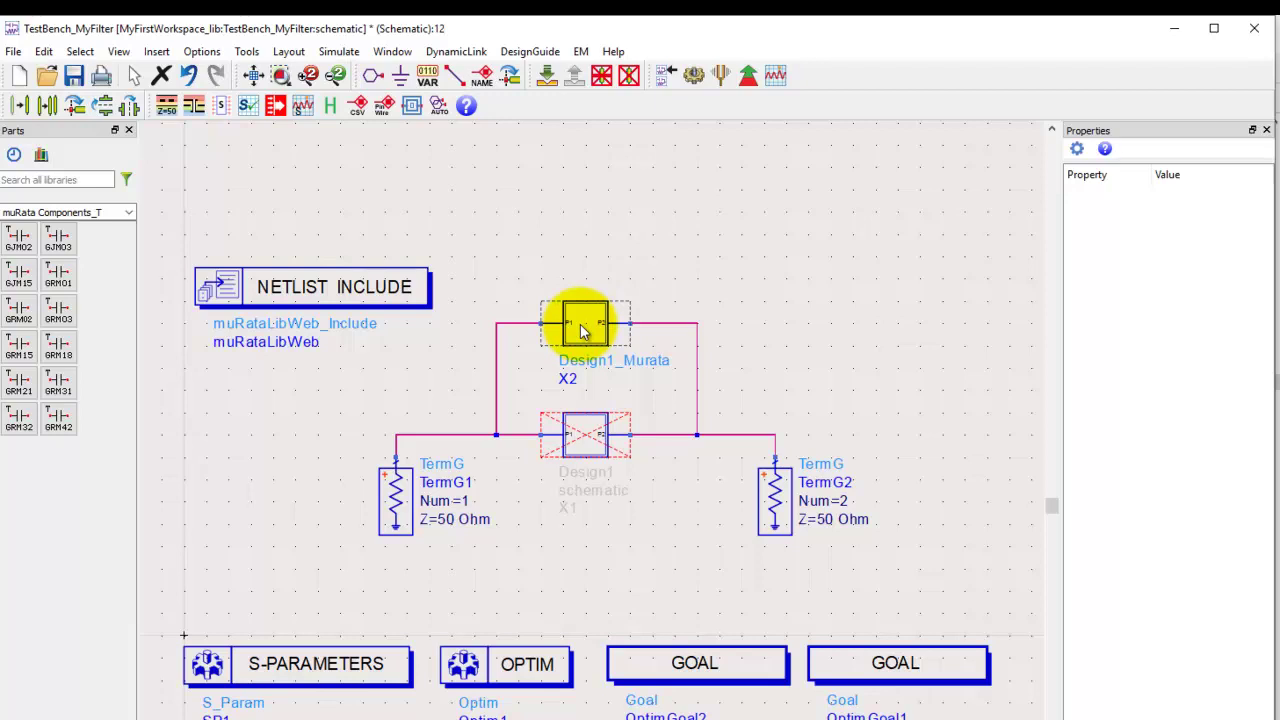
Deselect the schematic and return to the TestBench_MyFilter data display with its dB S-parameter plots
left_click(211, 200)
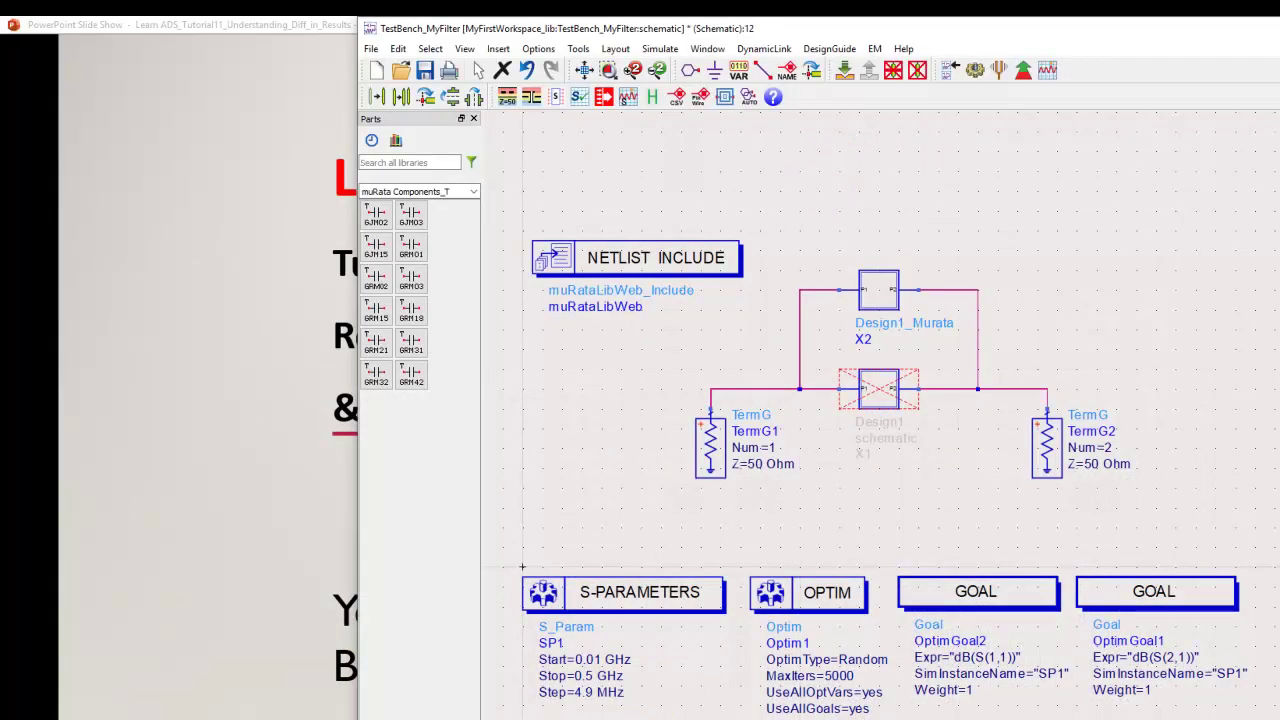
left_click(537, 716)
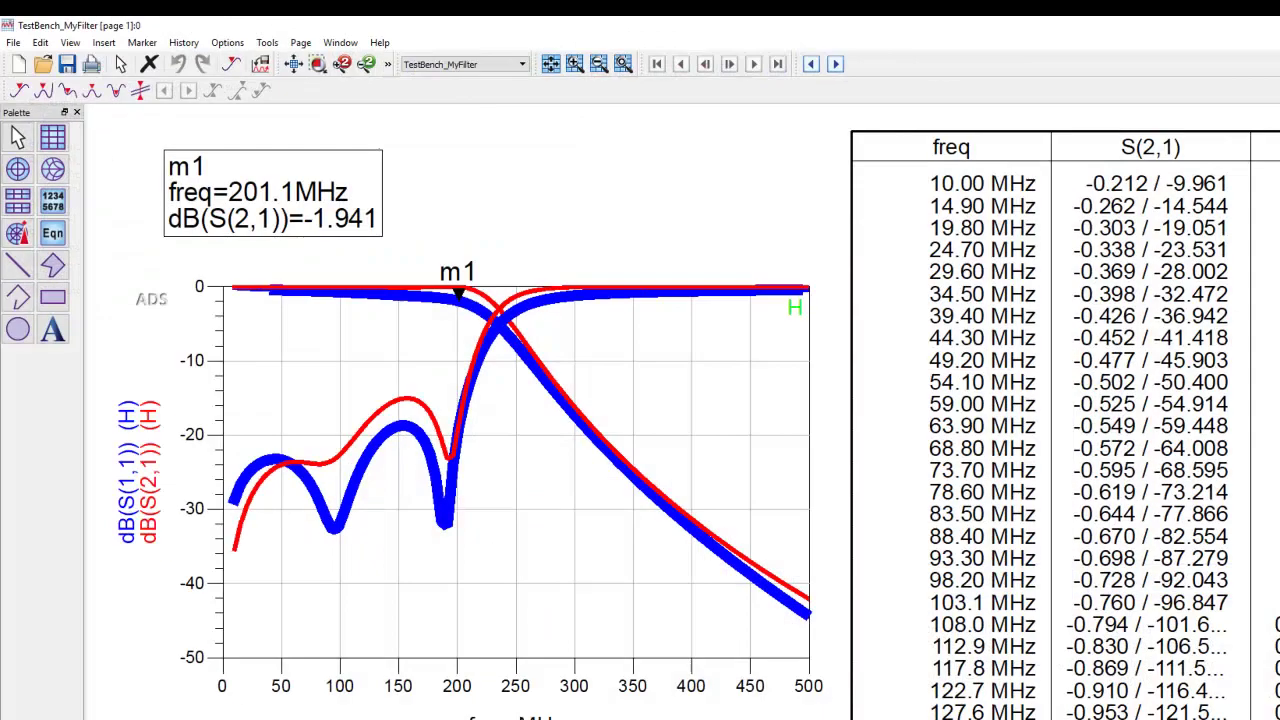
Turn trace history off and back on to clear old traces, then return to the schematic
left_click(196, 45)
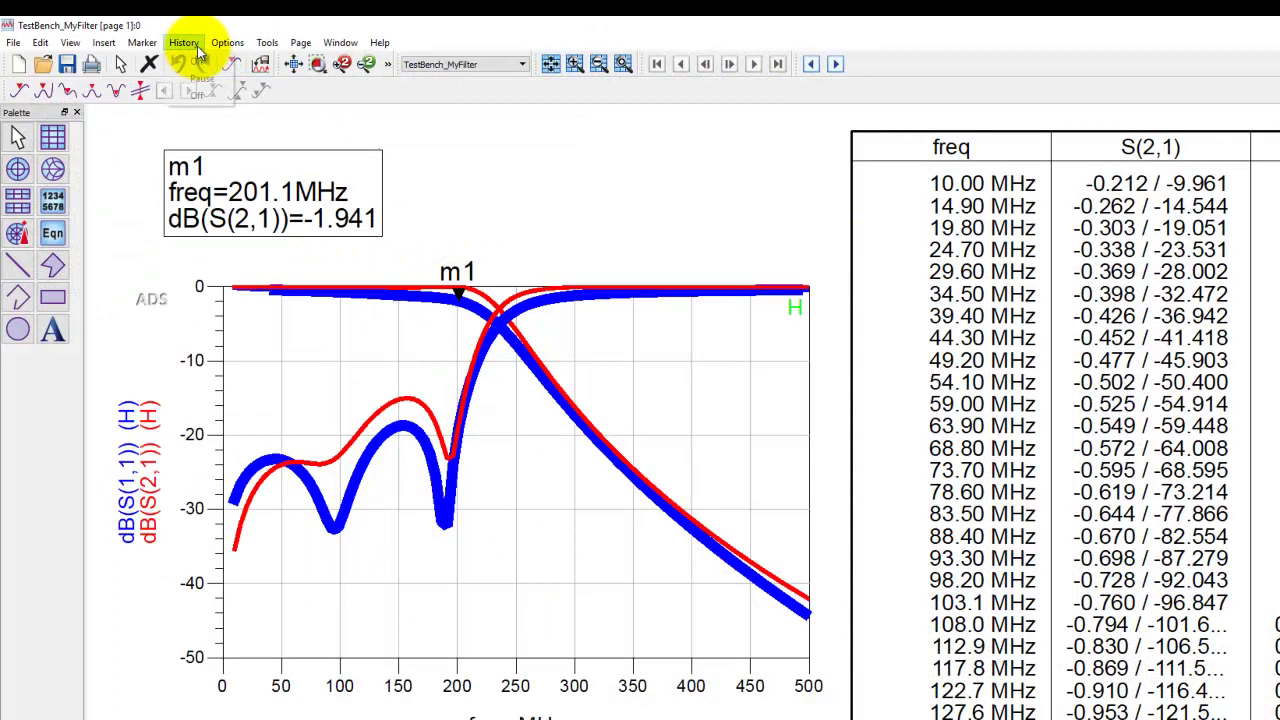
left_click(197, 93)
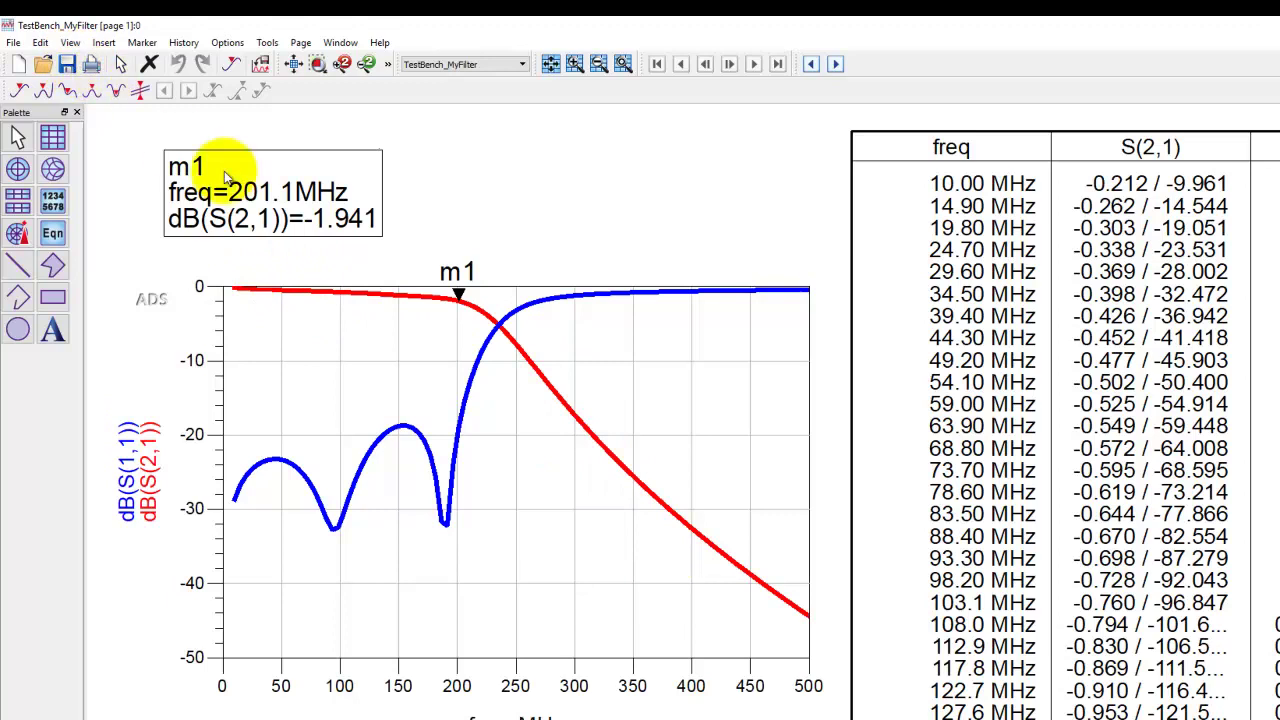
left_click(184, 43)
left_click(188, 59)
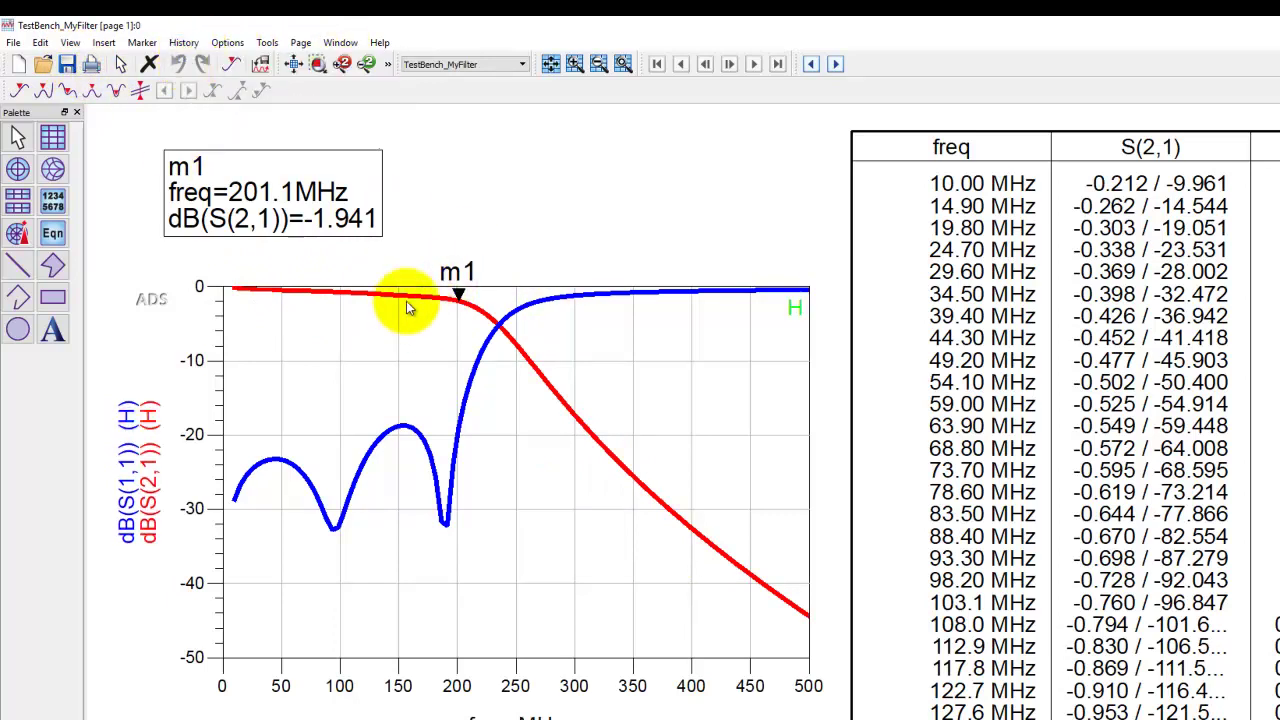
key("alt+Tab")
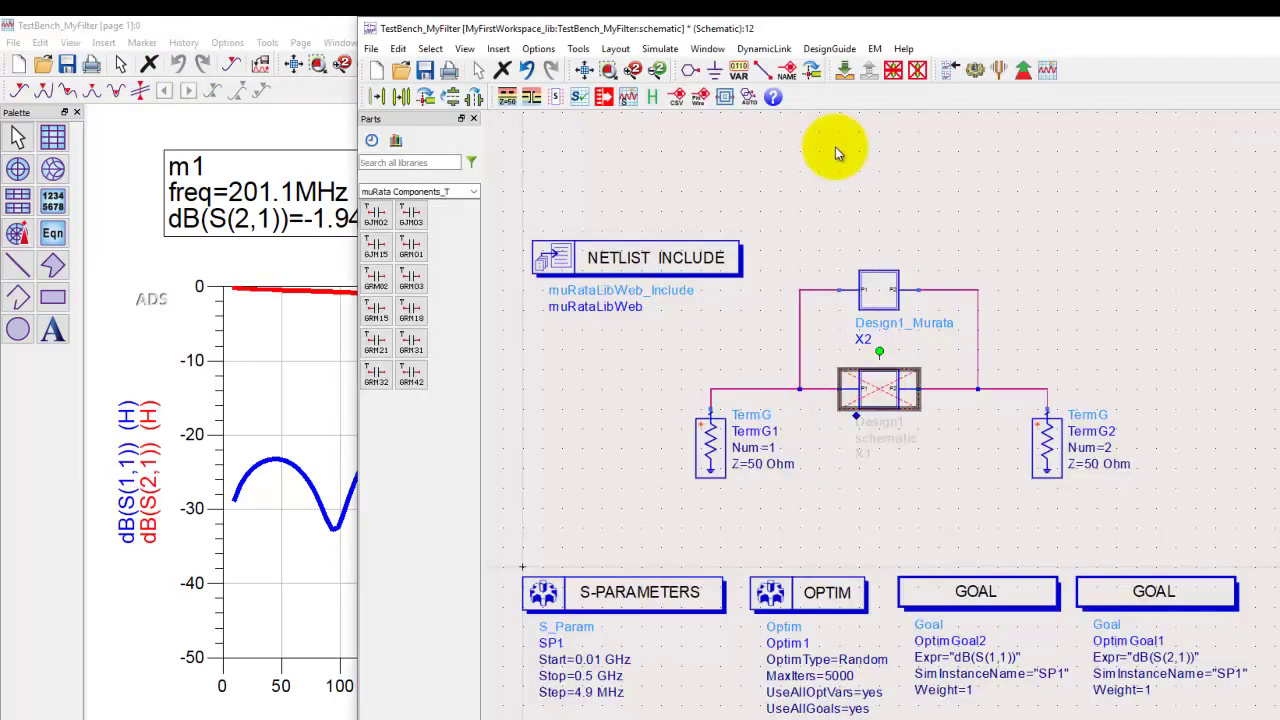
Push into Design1 to view the ideal five-element LC filter, then show the workspace folder view
left_click(845, 72)
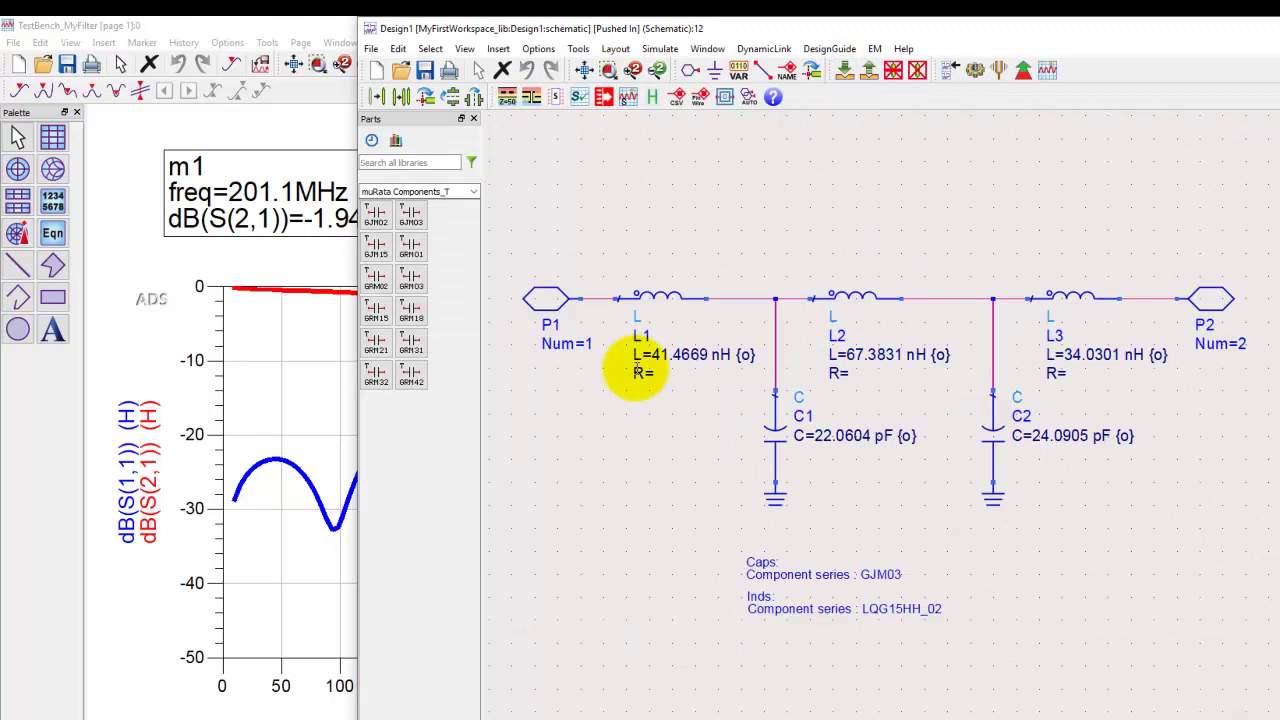
left_click(762, 416)
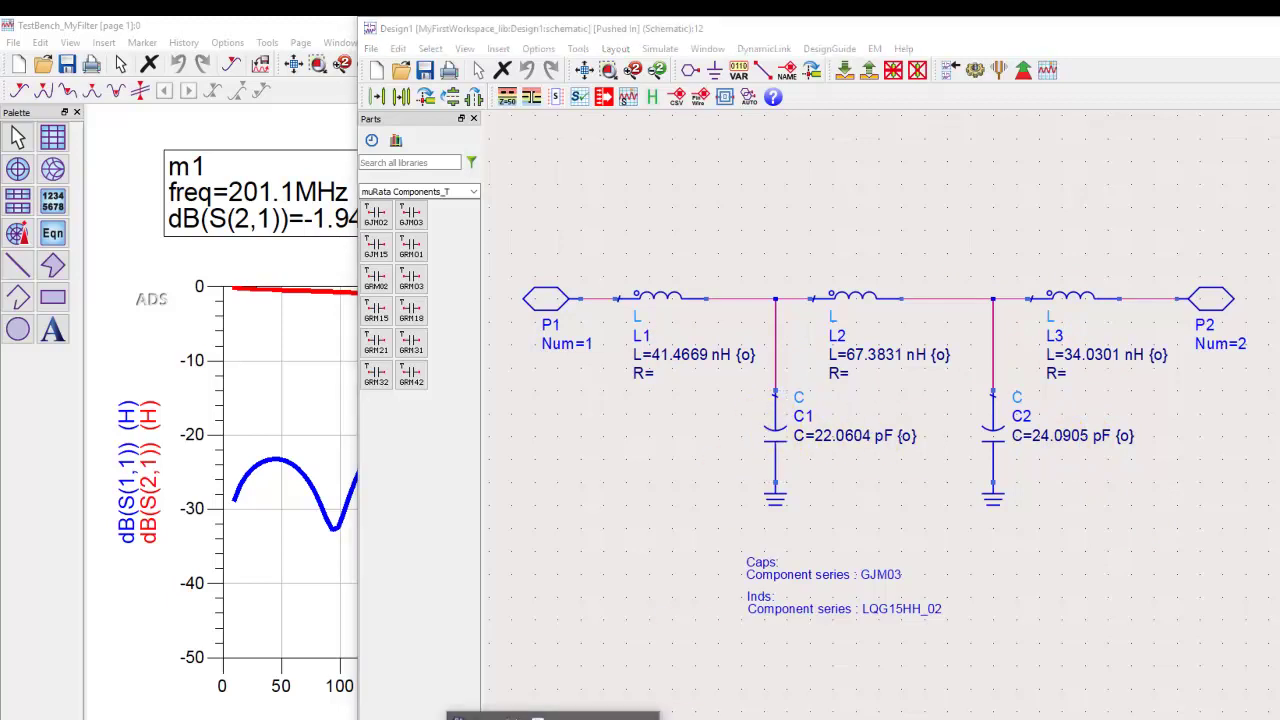
left_click(500, 714)
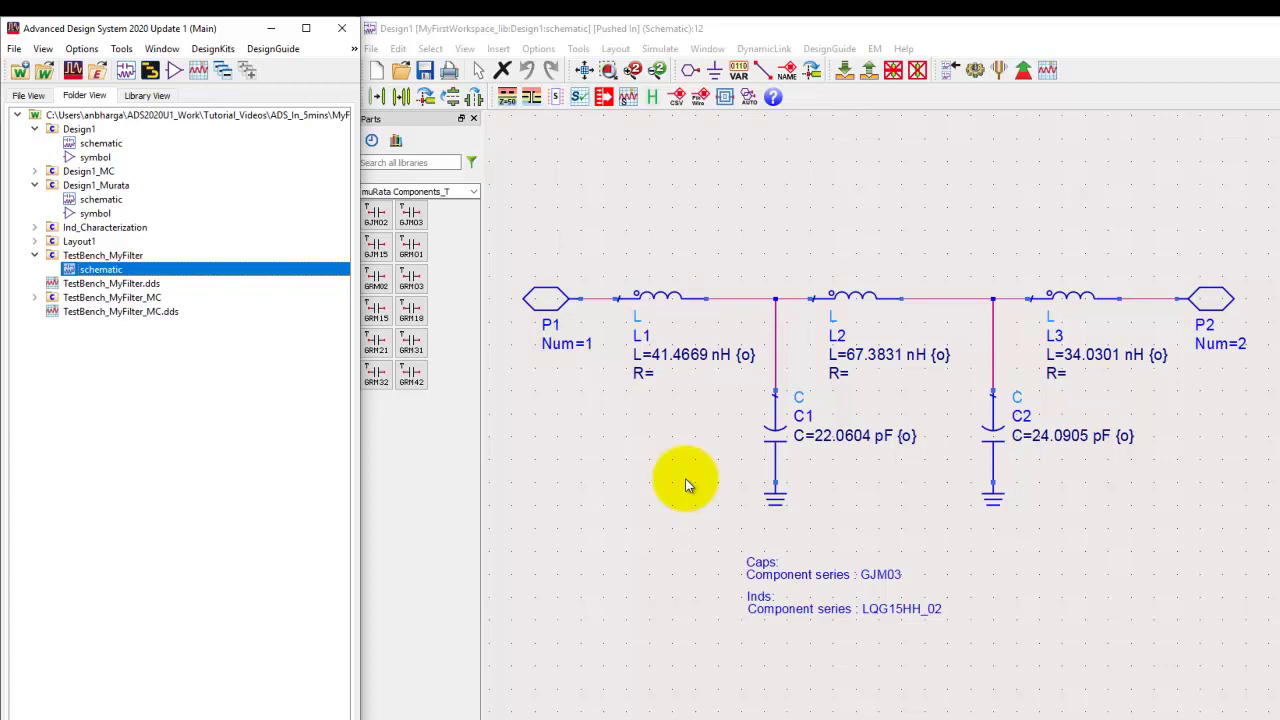
Copy the Design1 cell to a new cell named Design_withQ
right_click(80, 135)
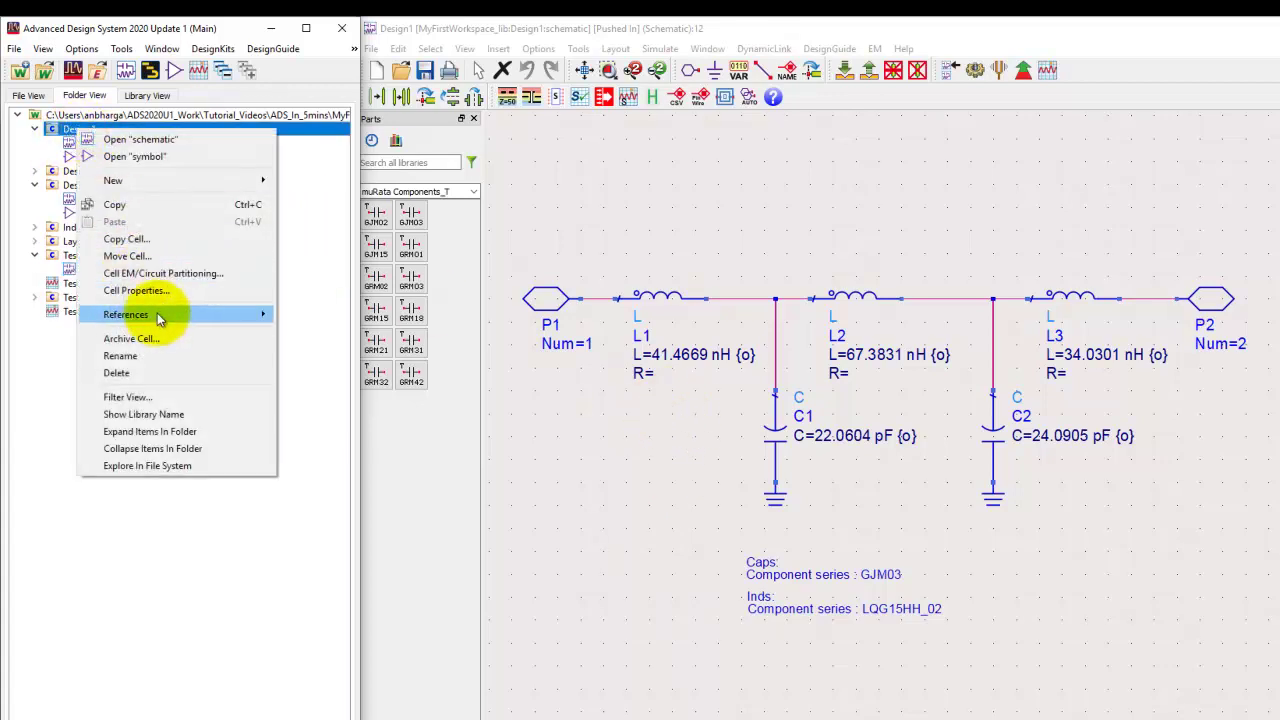
mouse_move(160, 316)
left_click(147, 239)
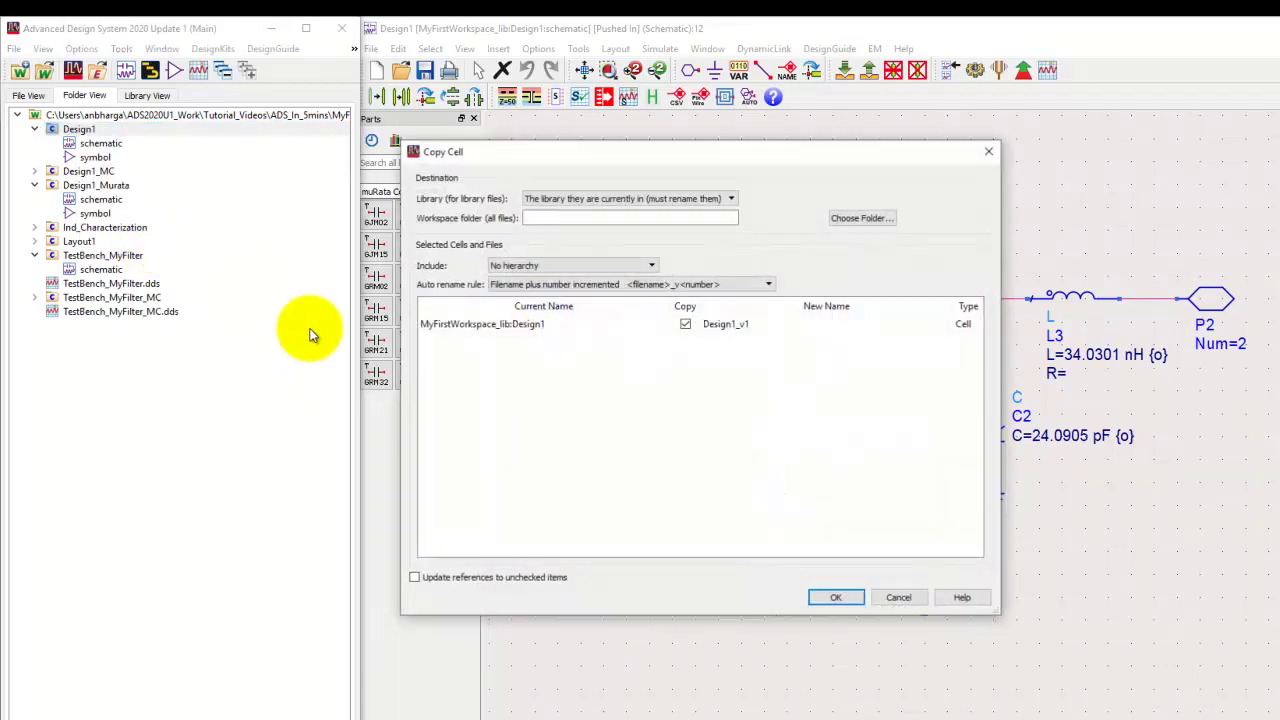
left_click(738, 323)
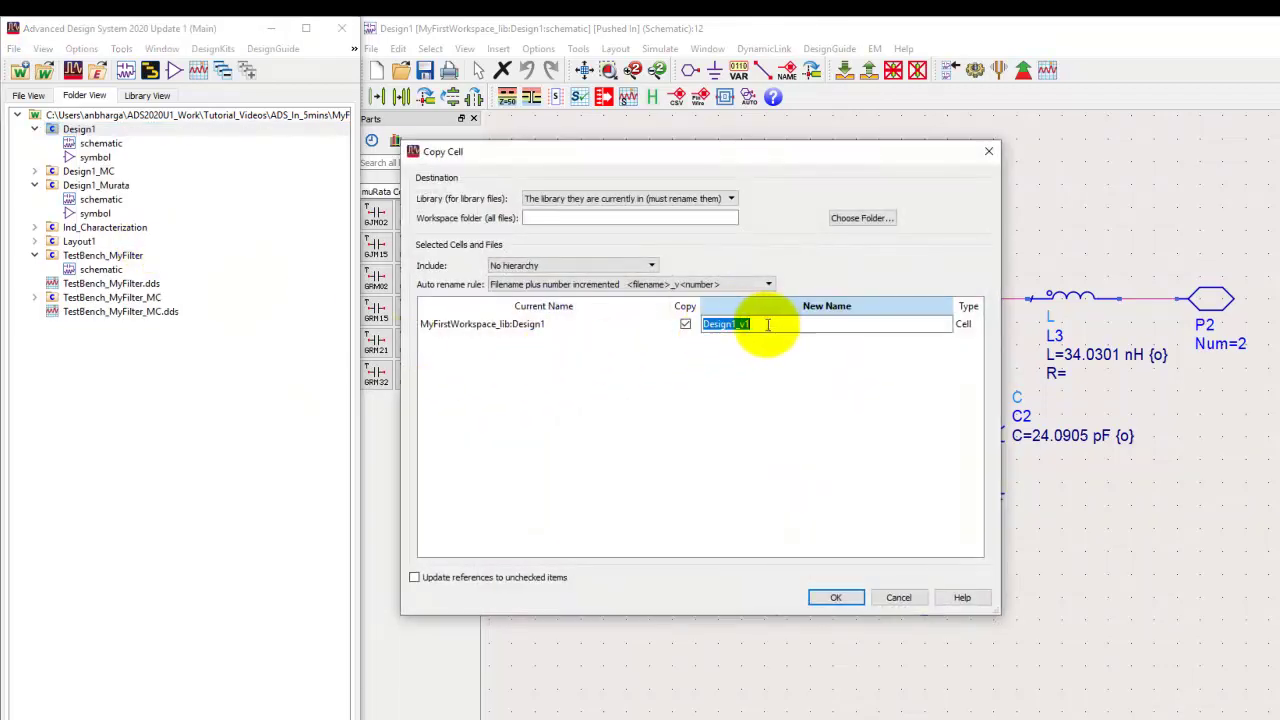
left_click_drag(741, 324, 718, 325)
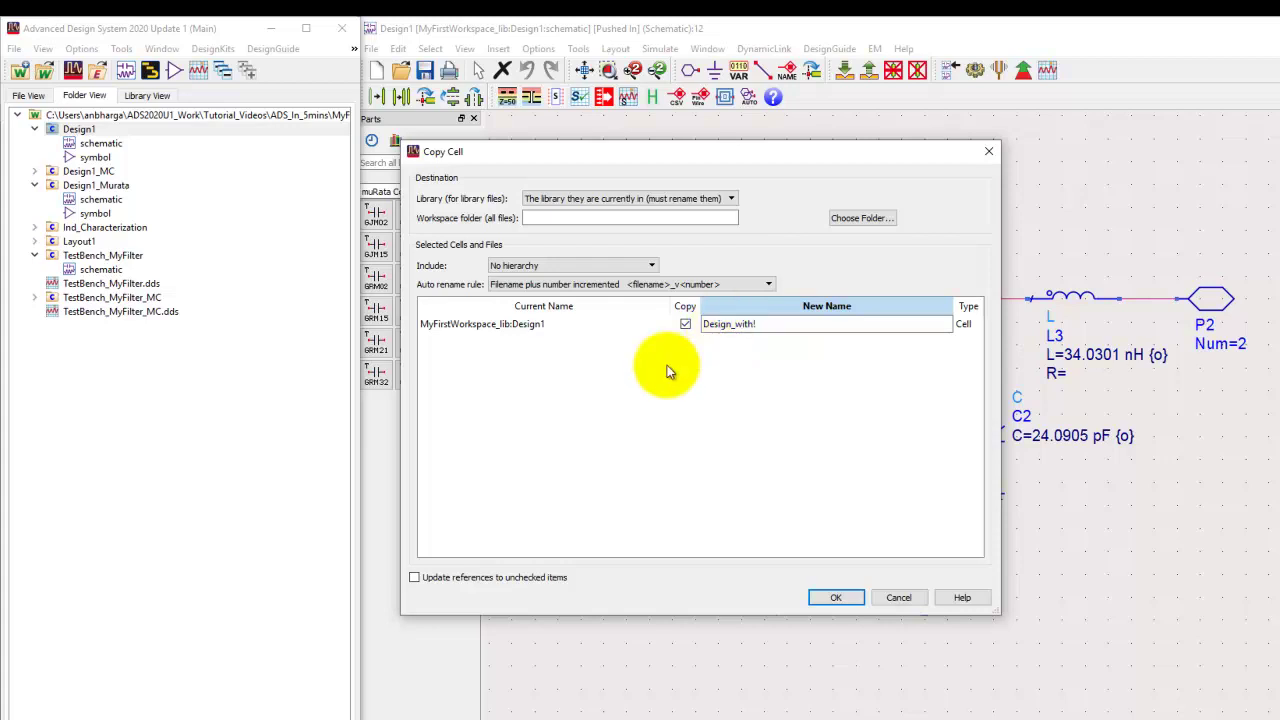
type("Q")
left_click(834, 597)
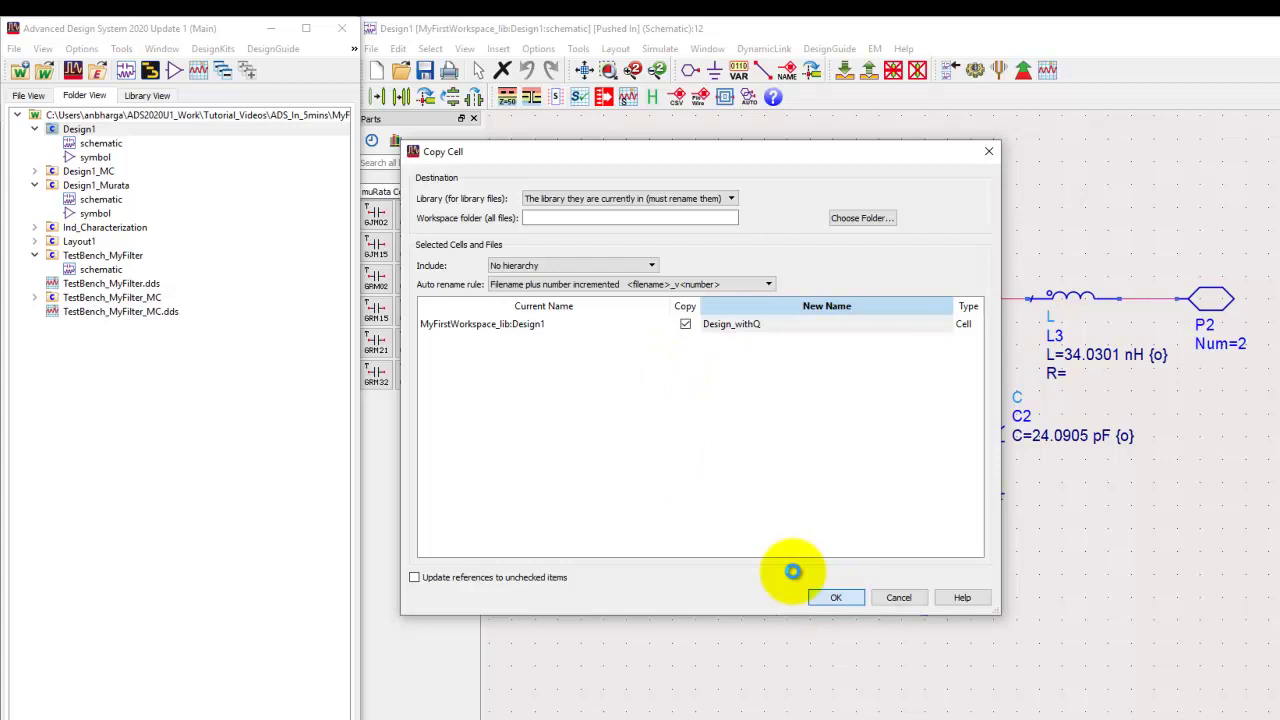
left_click(37, 187)
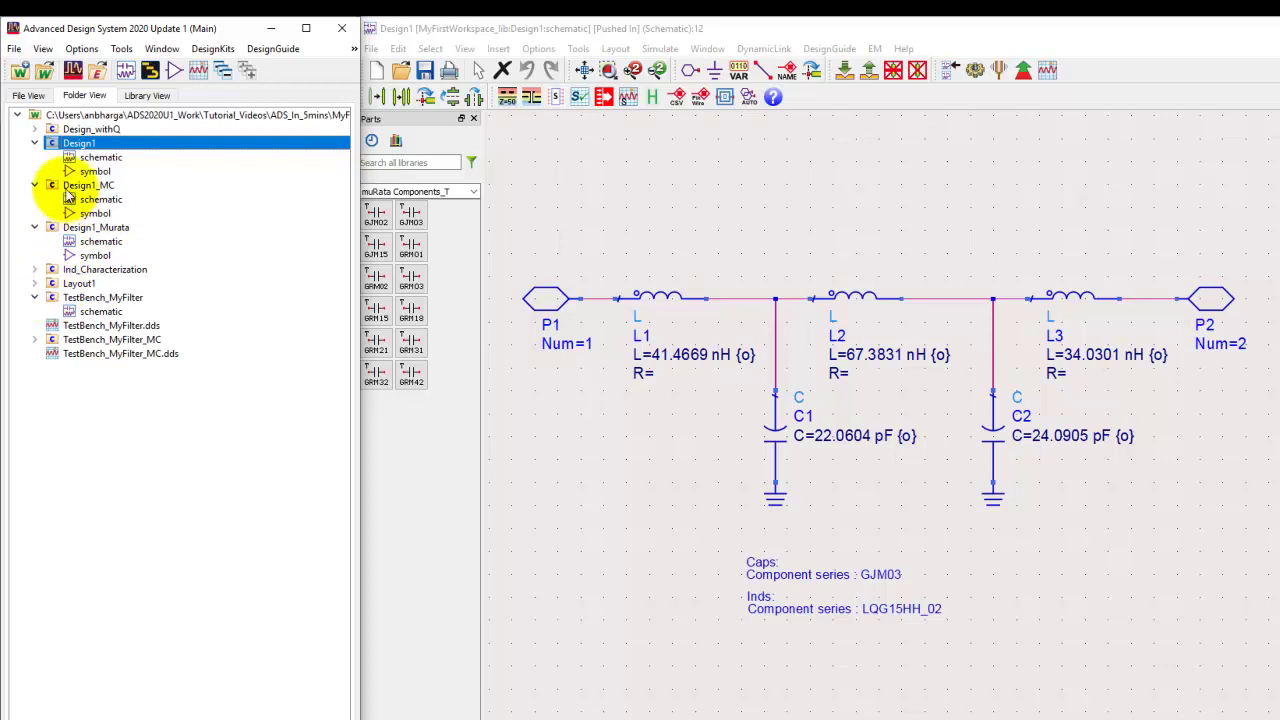
Open the Design_withQ schematic and switch the parts palette to Lumped-Components
left_click(36, 129)
double_click(72, 143)
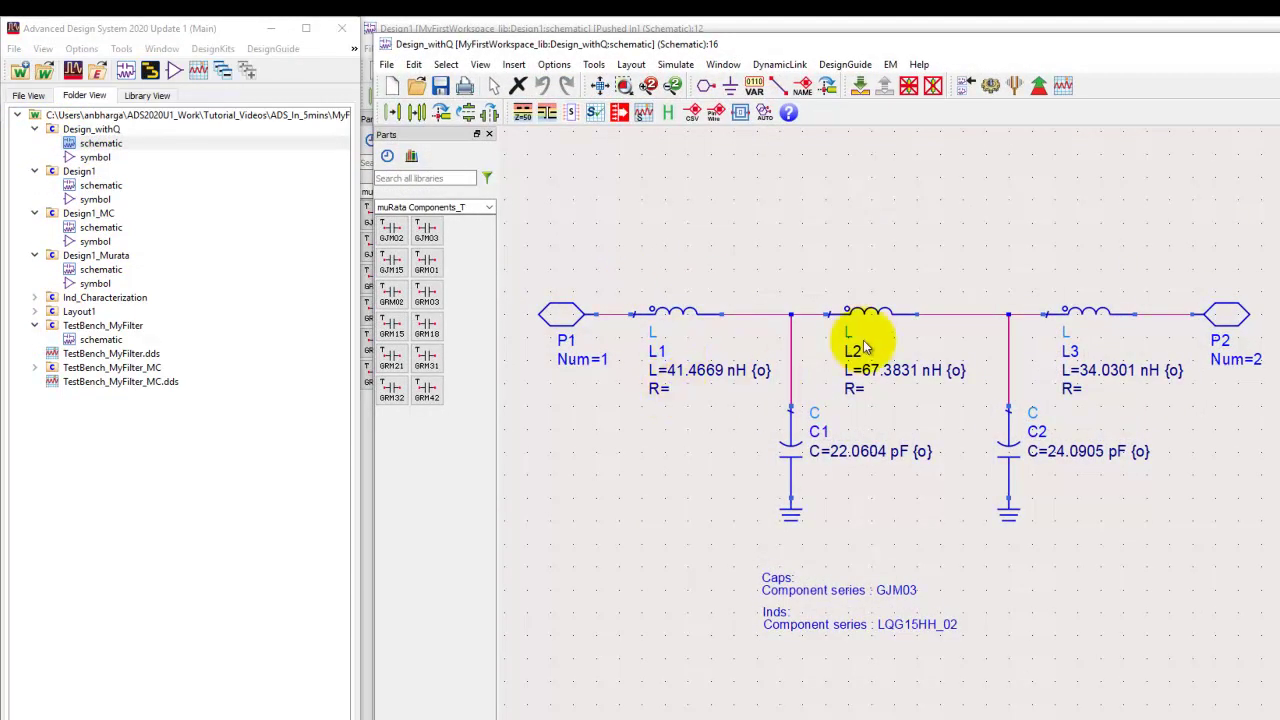
left_click(489, 206)
scroll(463, 300, "down", 5)
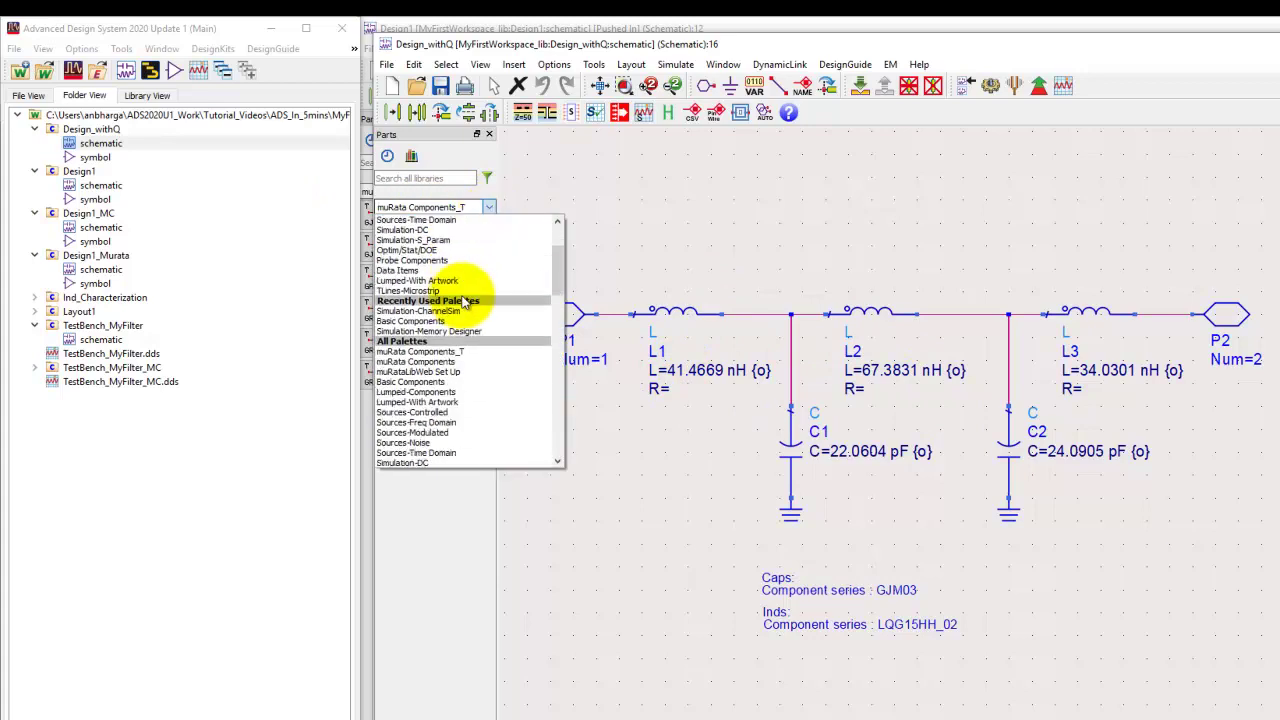
left_click(468, 331)
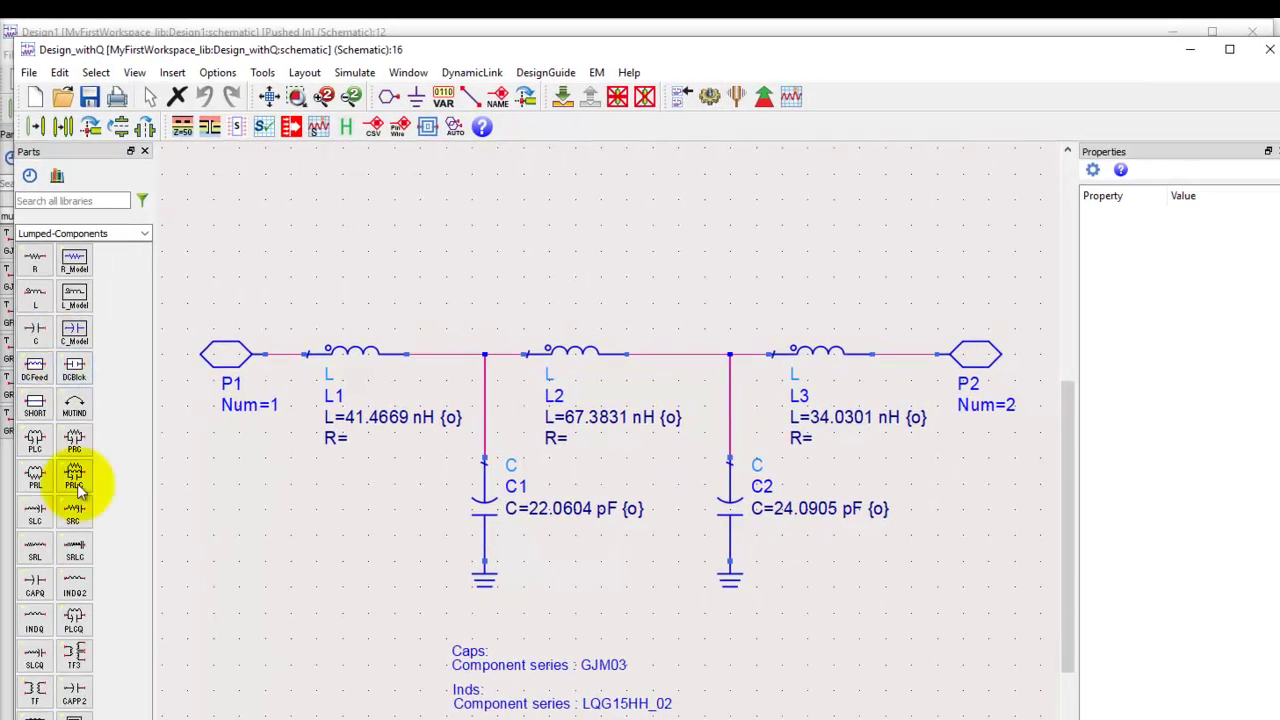
Place a lossy CAPQ capacitor C3 and INDQ inductor L4, then fit the circuit in view
left_click(35, 585)
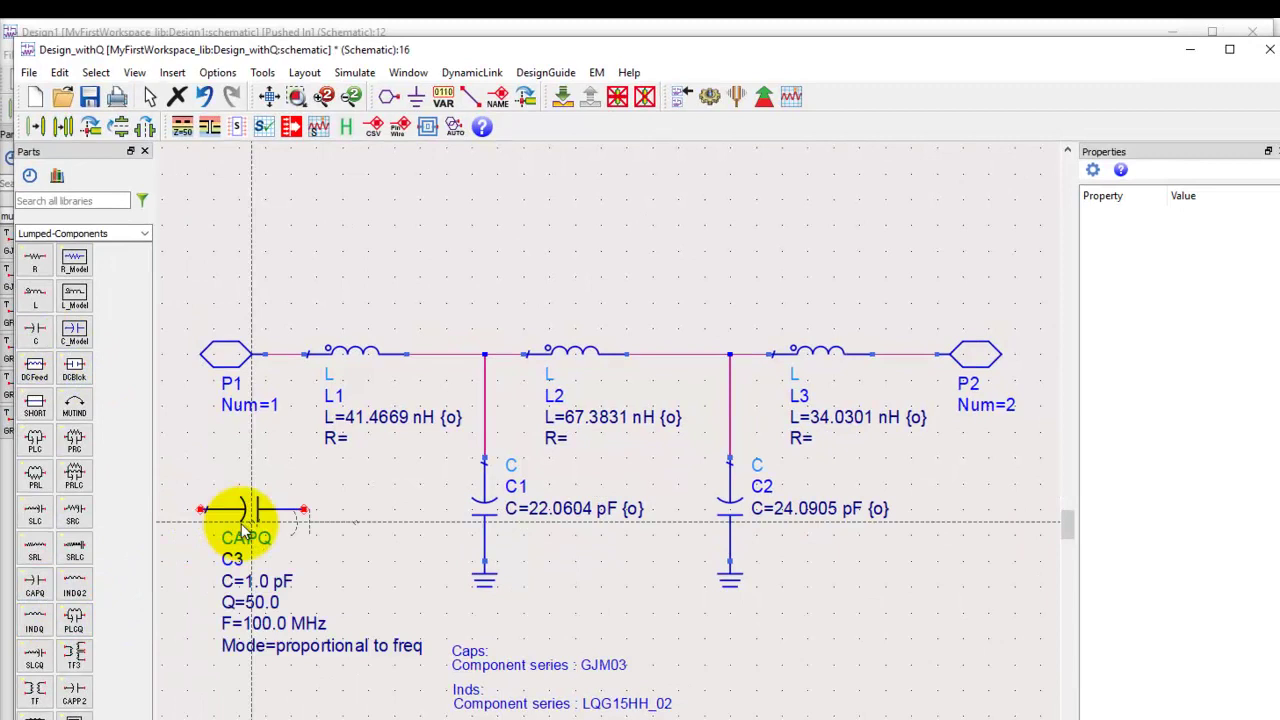
left_click(240, 555)
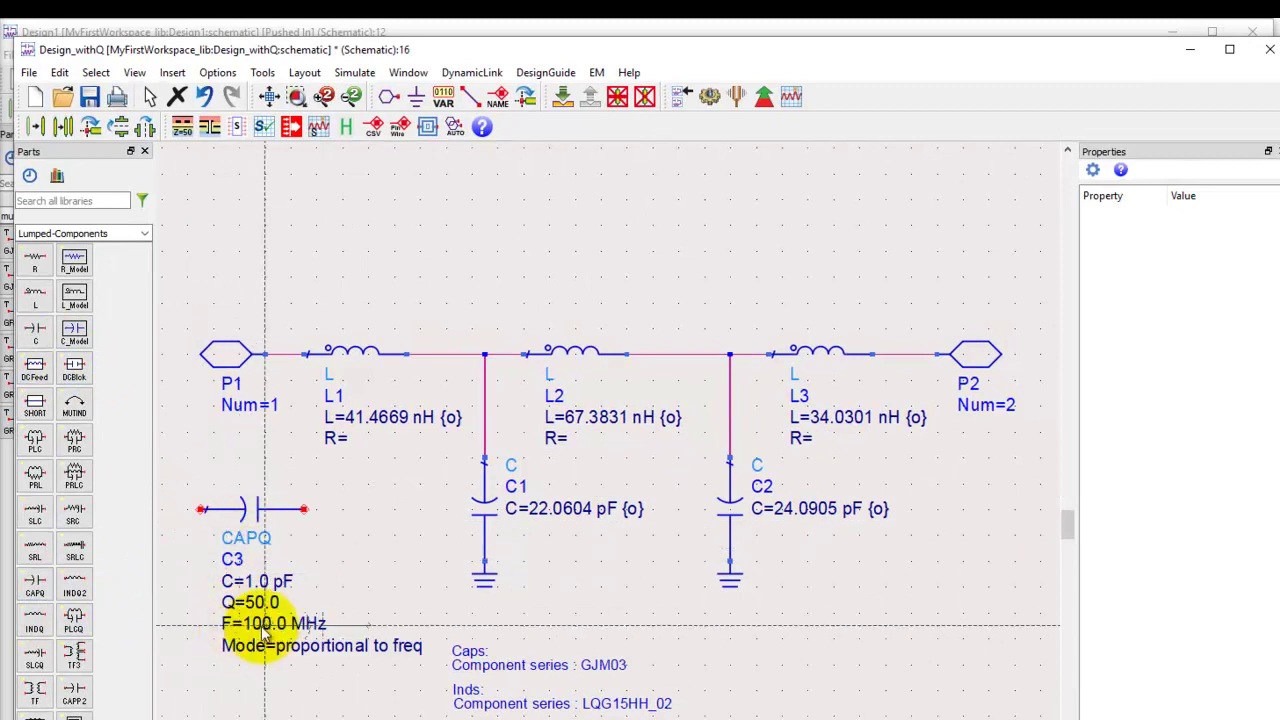
left_click(36, 618)
left_click(320, 698)
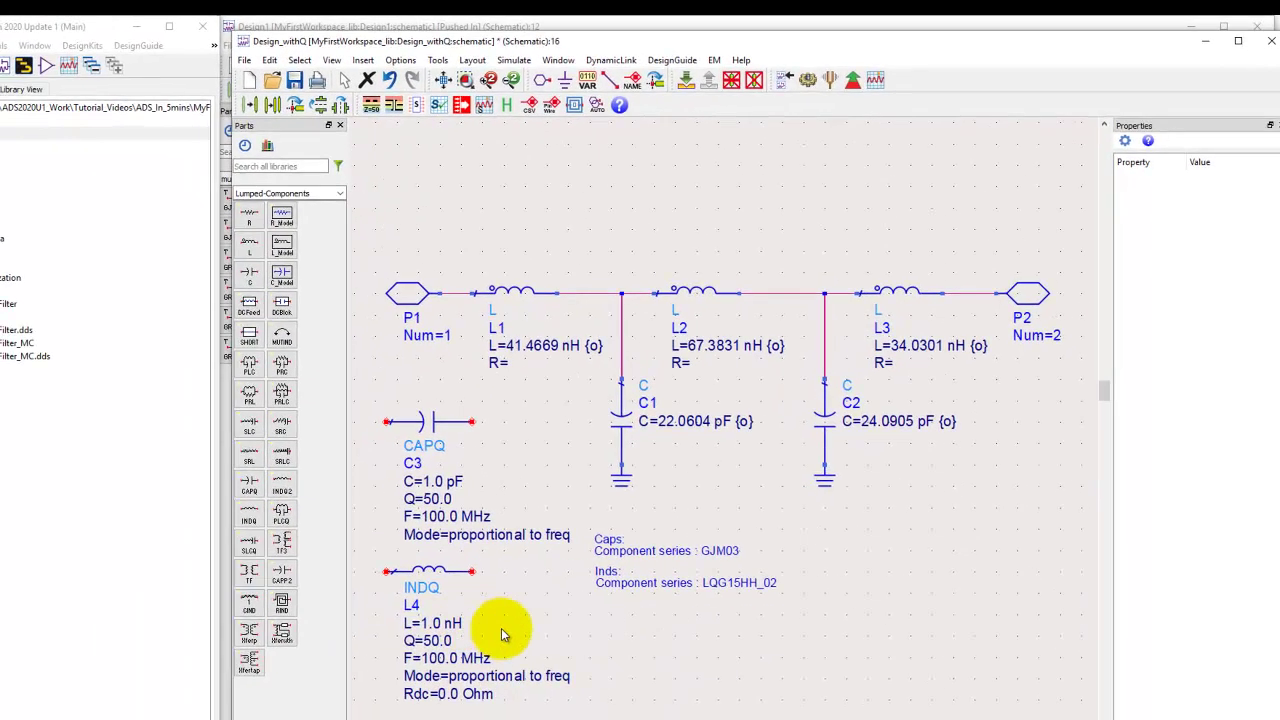
scroll(503, 635, "up", 1)
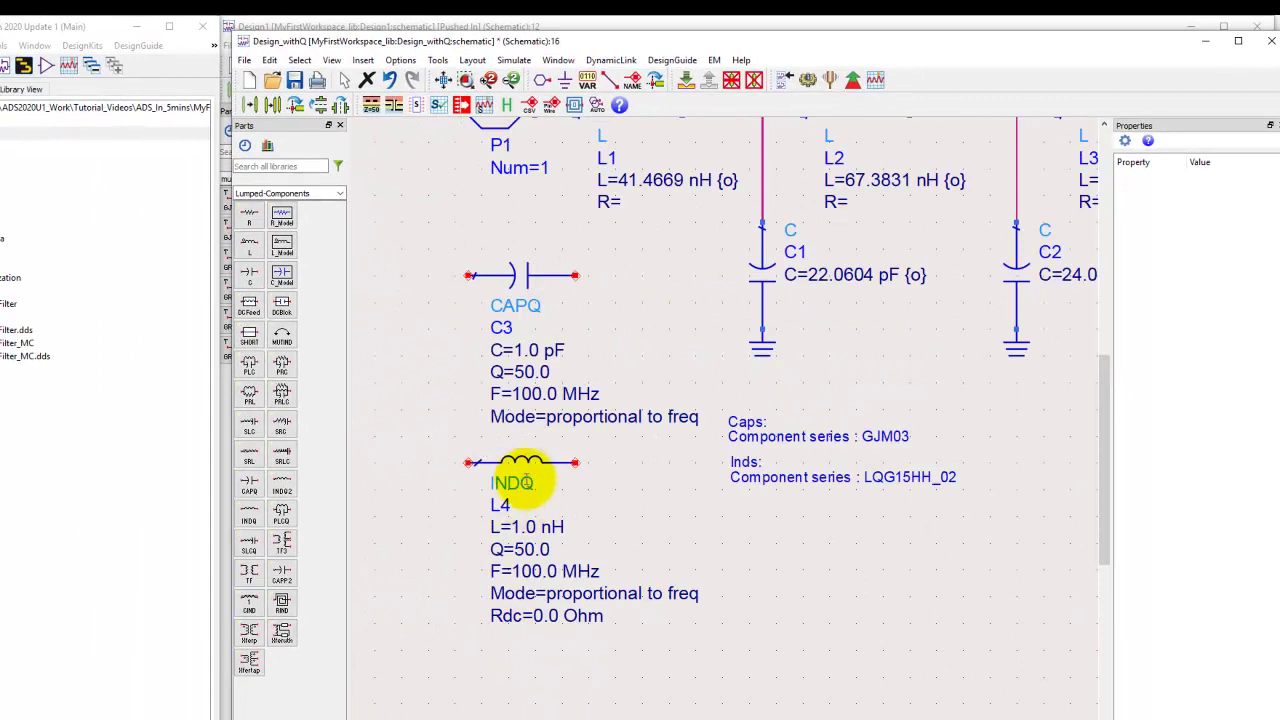
left_click(443, 79)
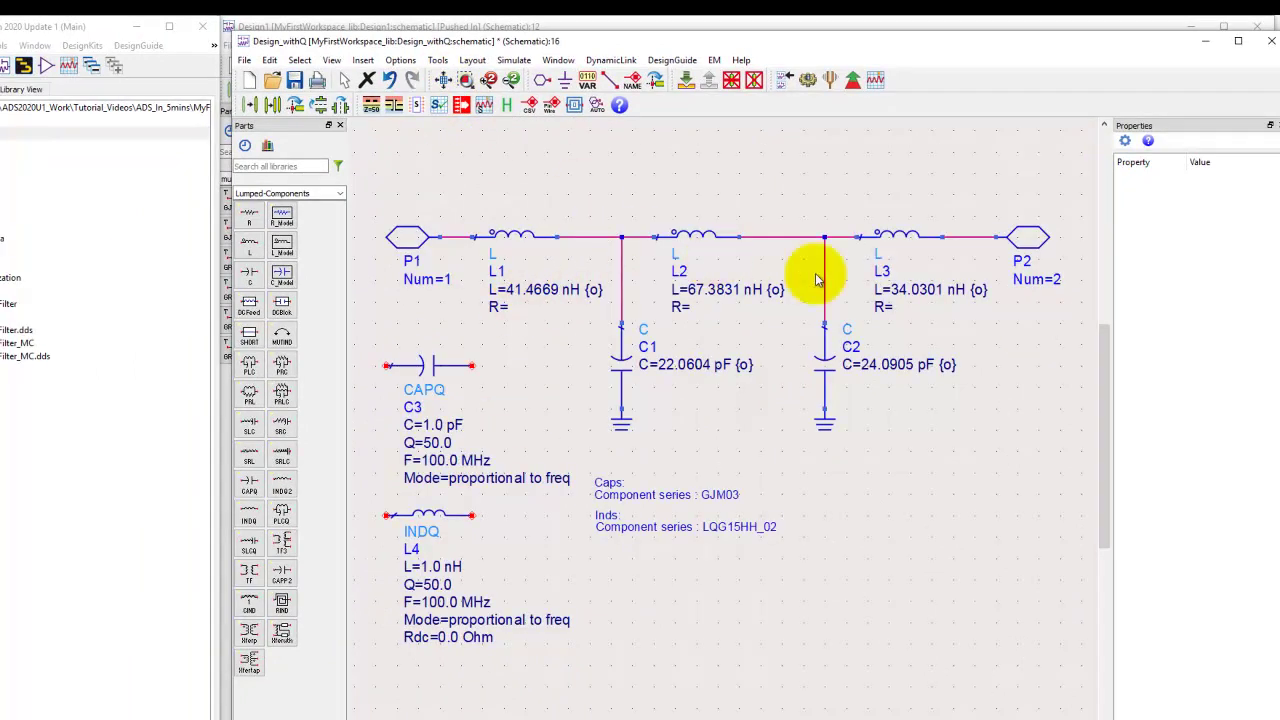
Delete the trial parts C3 and L4 from the schematic
left_click(448, 366)
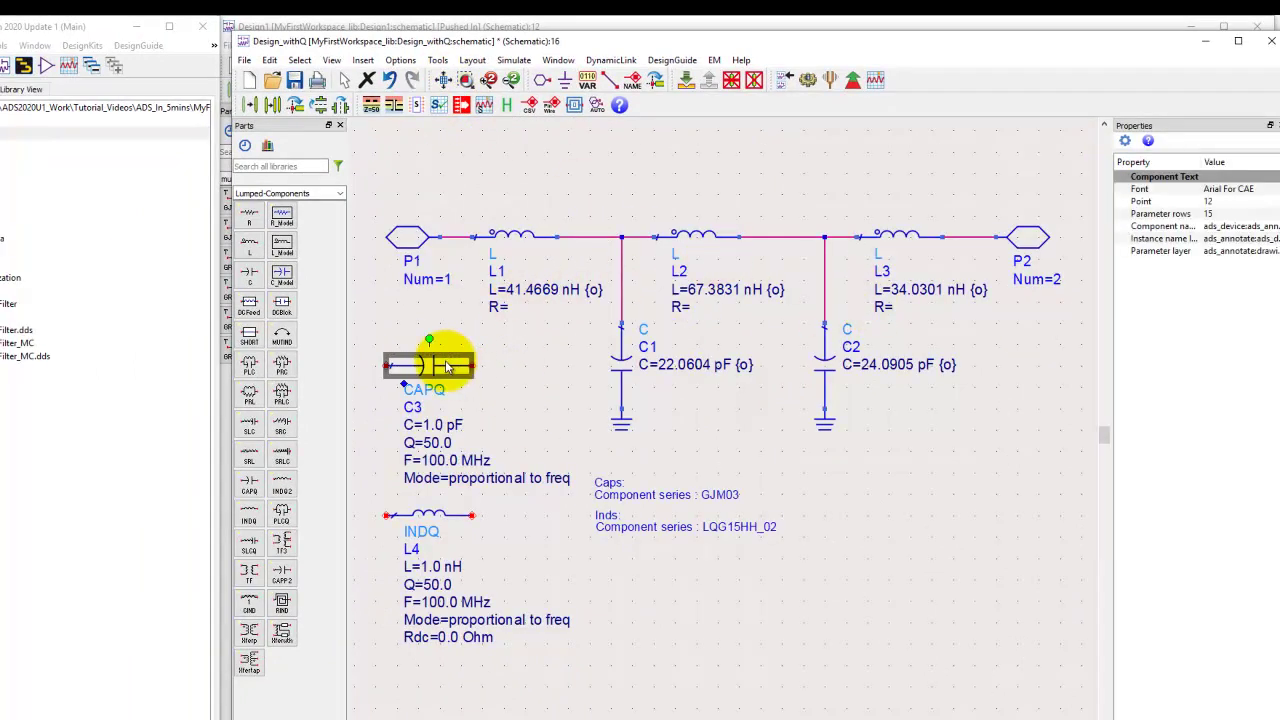
key("Delete")
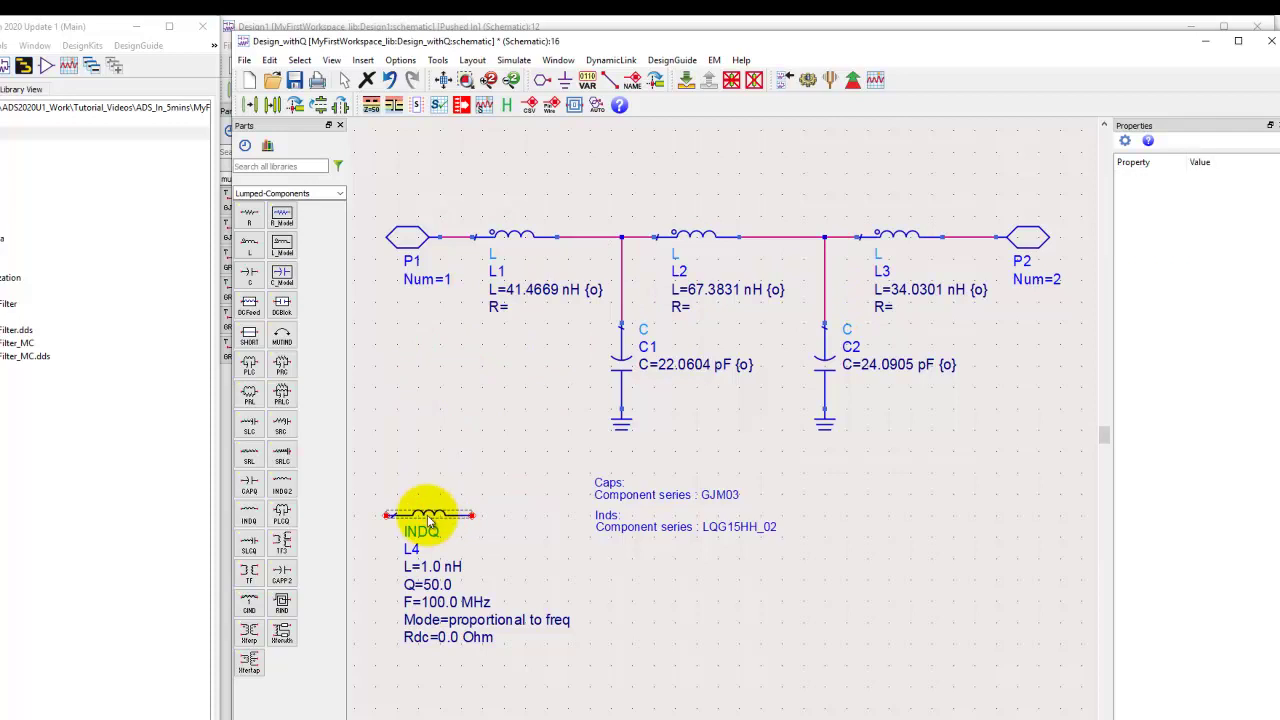
left_click(427, 518)
key("Delete")
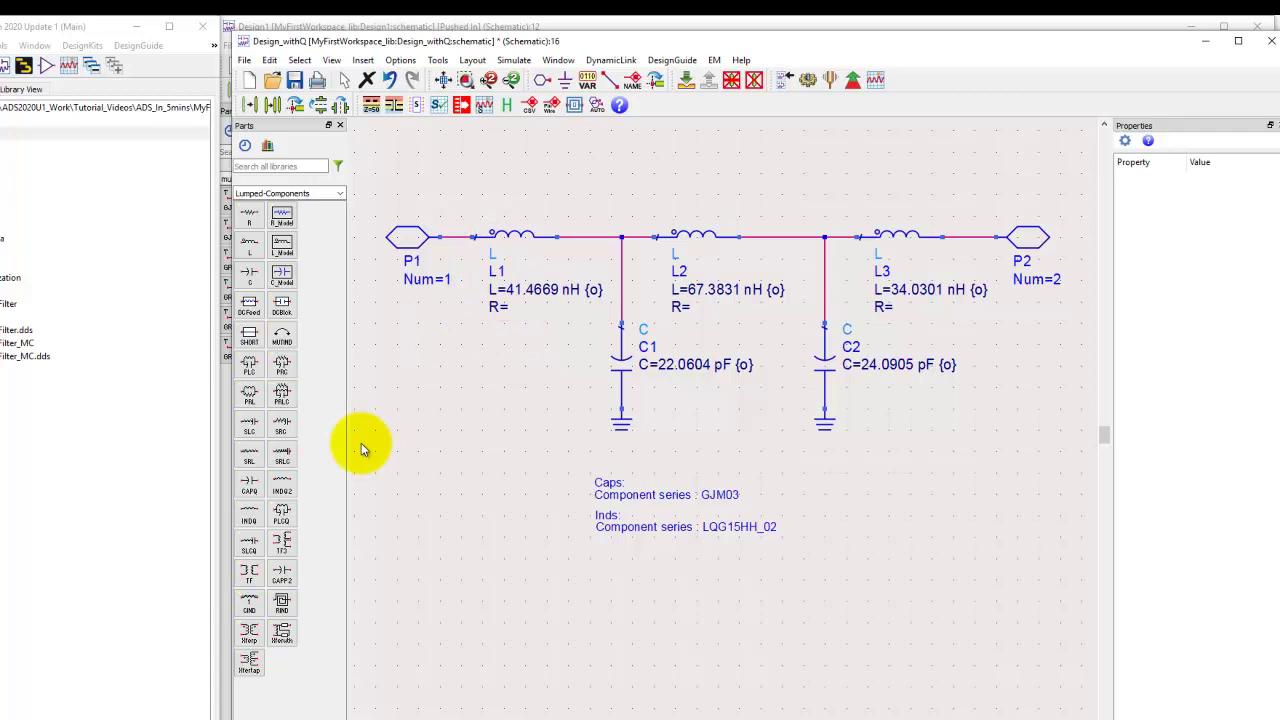
left_click(493, 256)
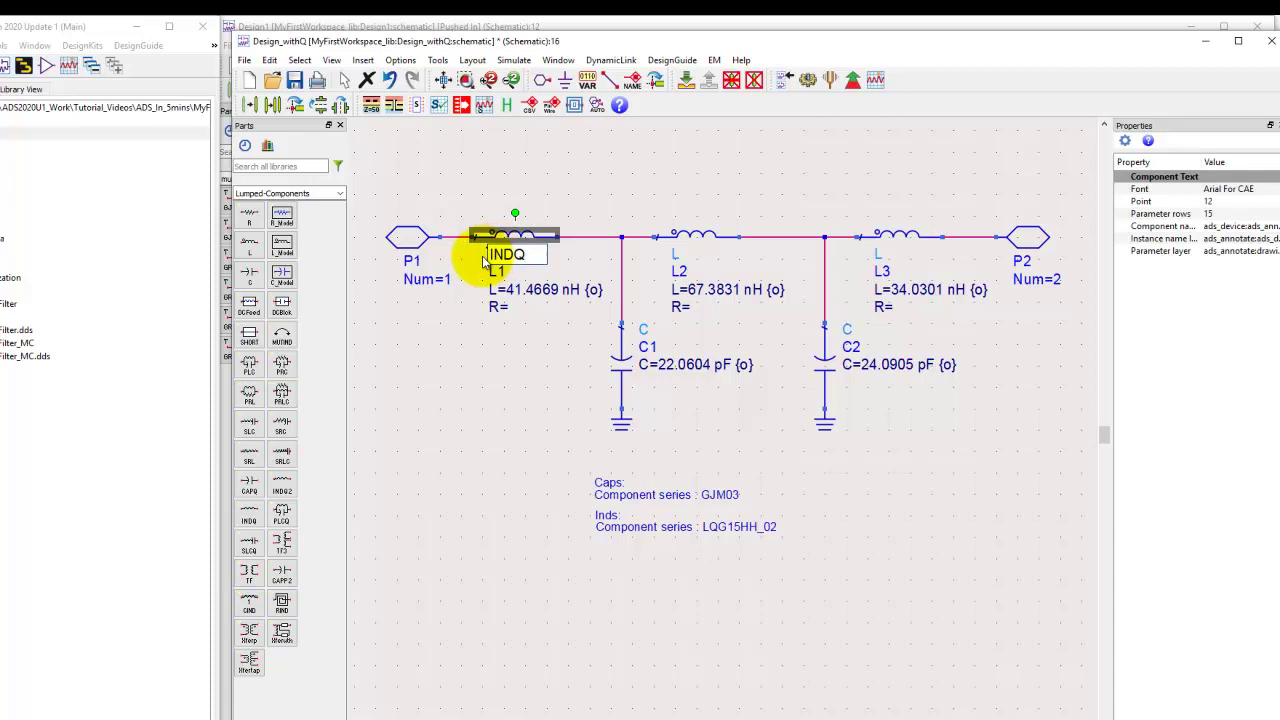
left_click(493, 387)
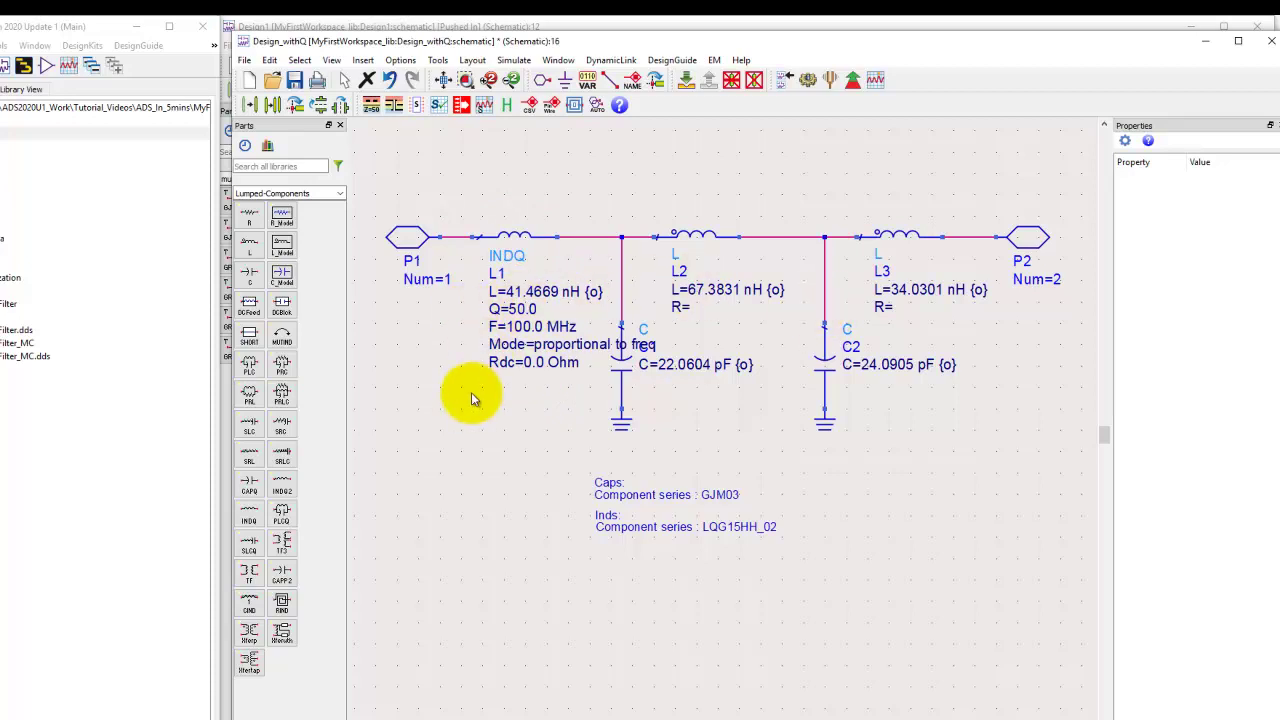
key("ctrl+z")
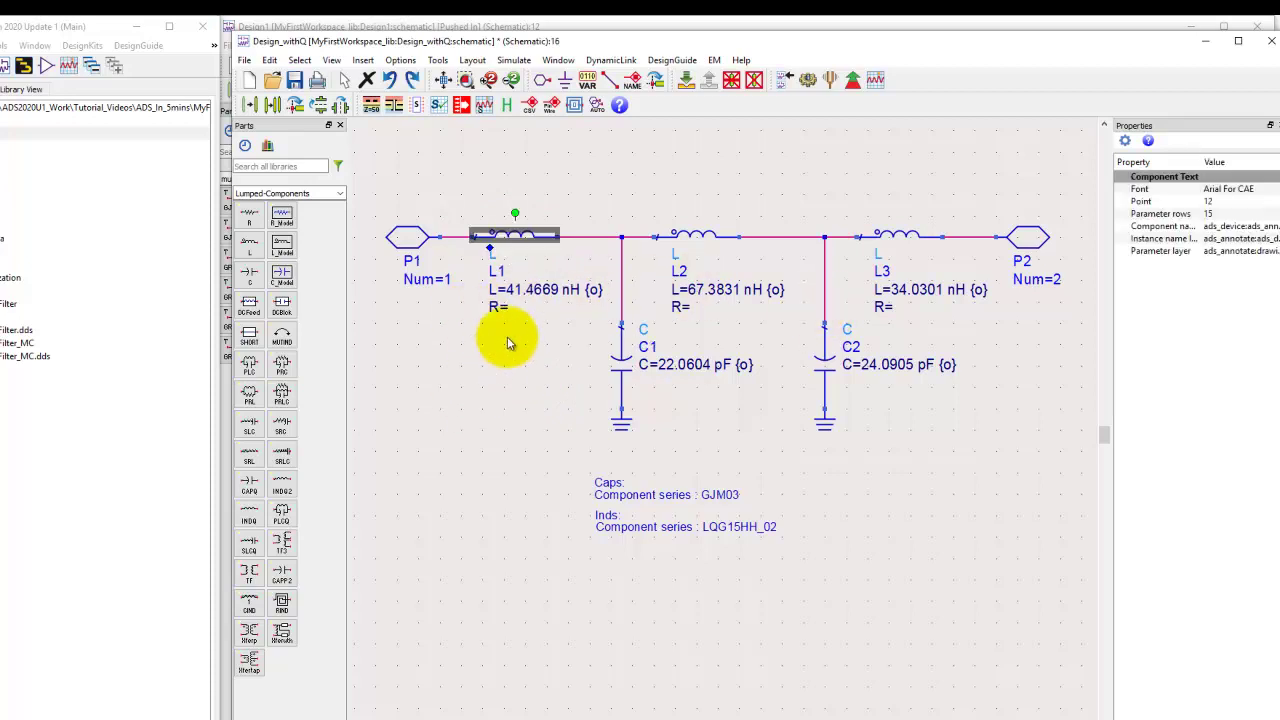
left_click(502, 411)
left_click_drag(461, 215, 950, 286)
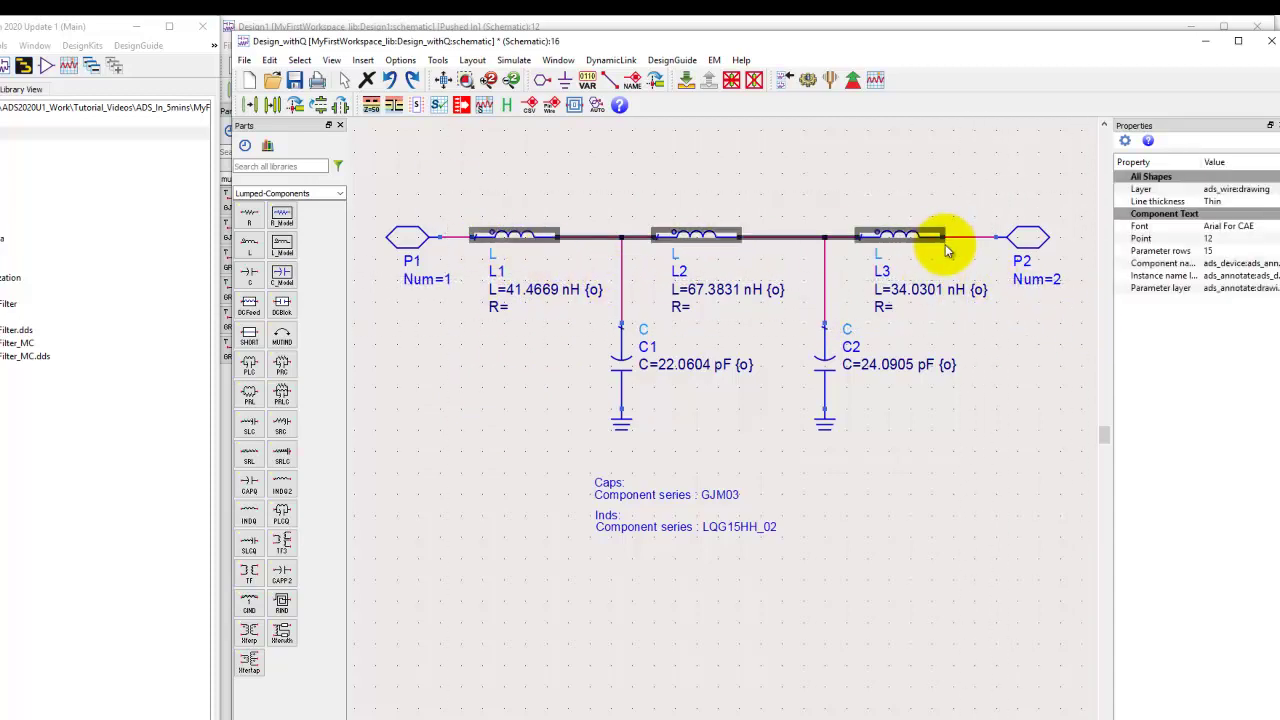
Swap inductors L1–L3 for INDQ parts, keeping their inductance values (Q=50 at 100 MHz)
left_click(270, 61)
mouse_move(362, 321)
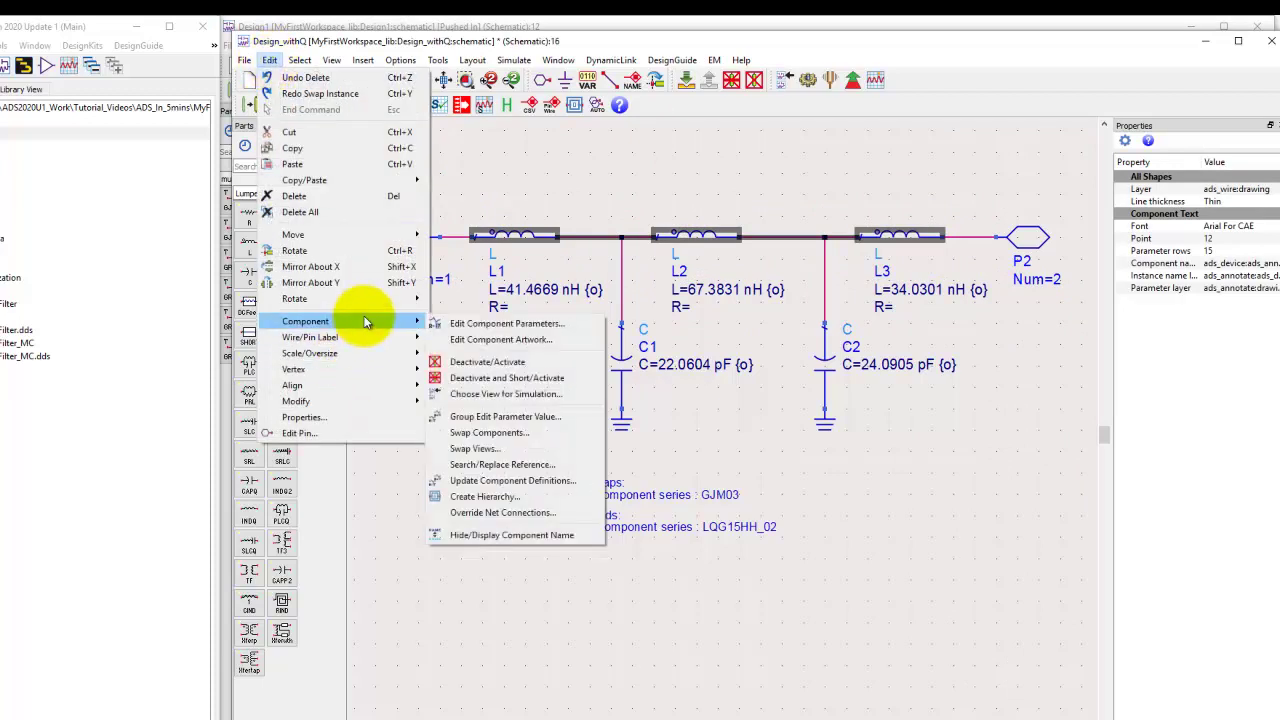
left_click(495, 432)
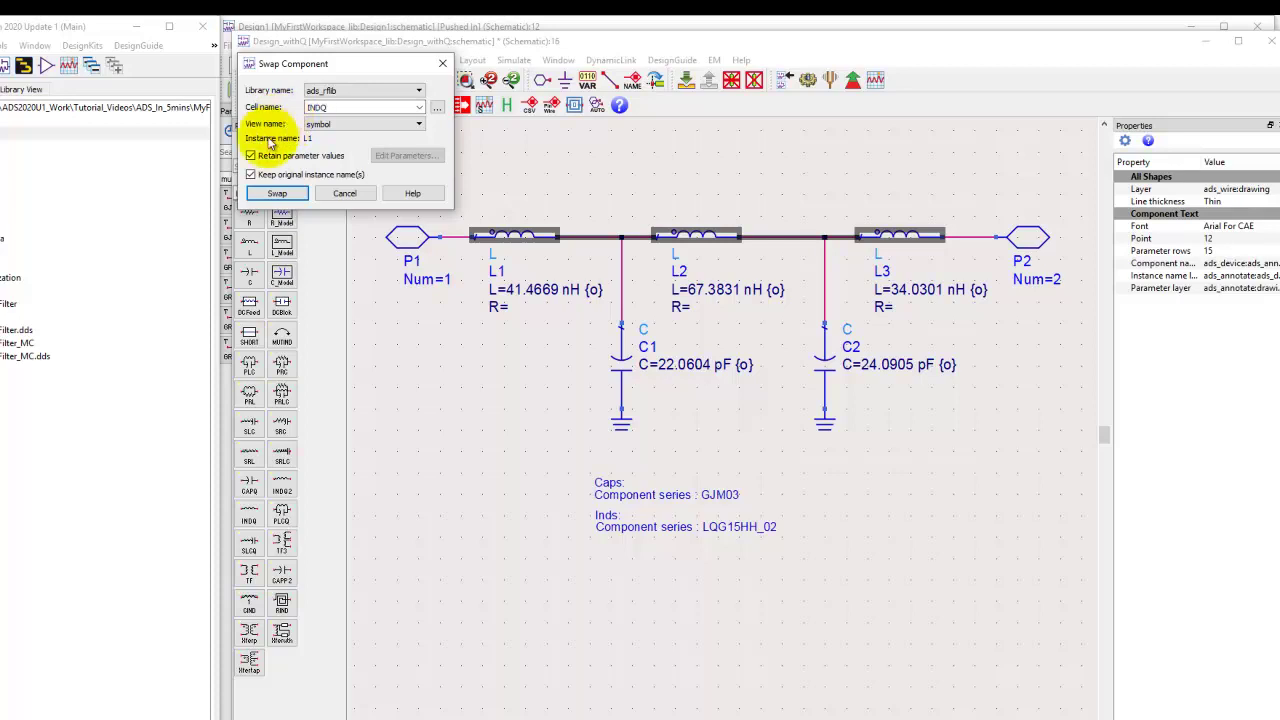
left_click(277, 193)
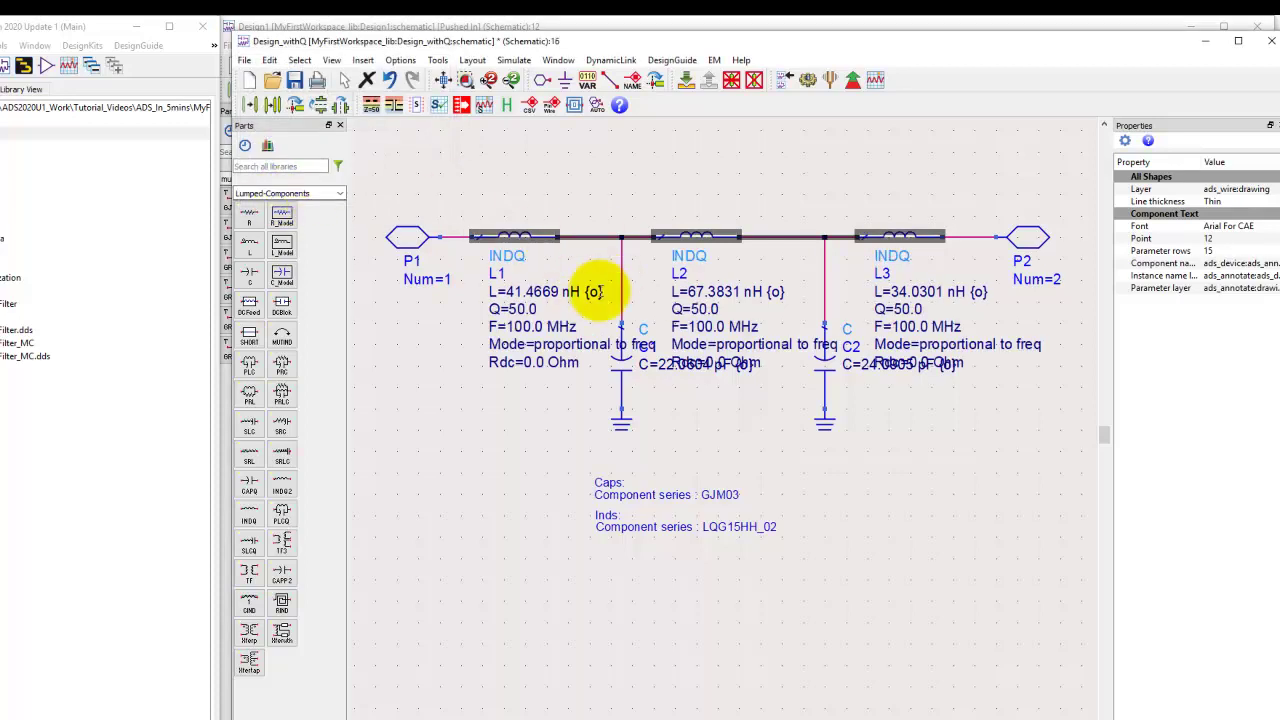
left_click(580, 186)
Move the parameter text of L1, L2 and L3 above the wire, clear of the capacitor labels
left_click(492, 250)
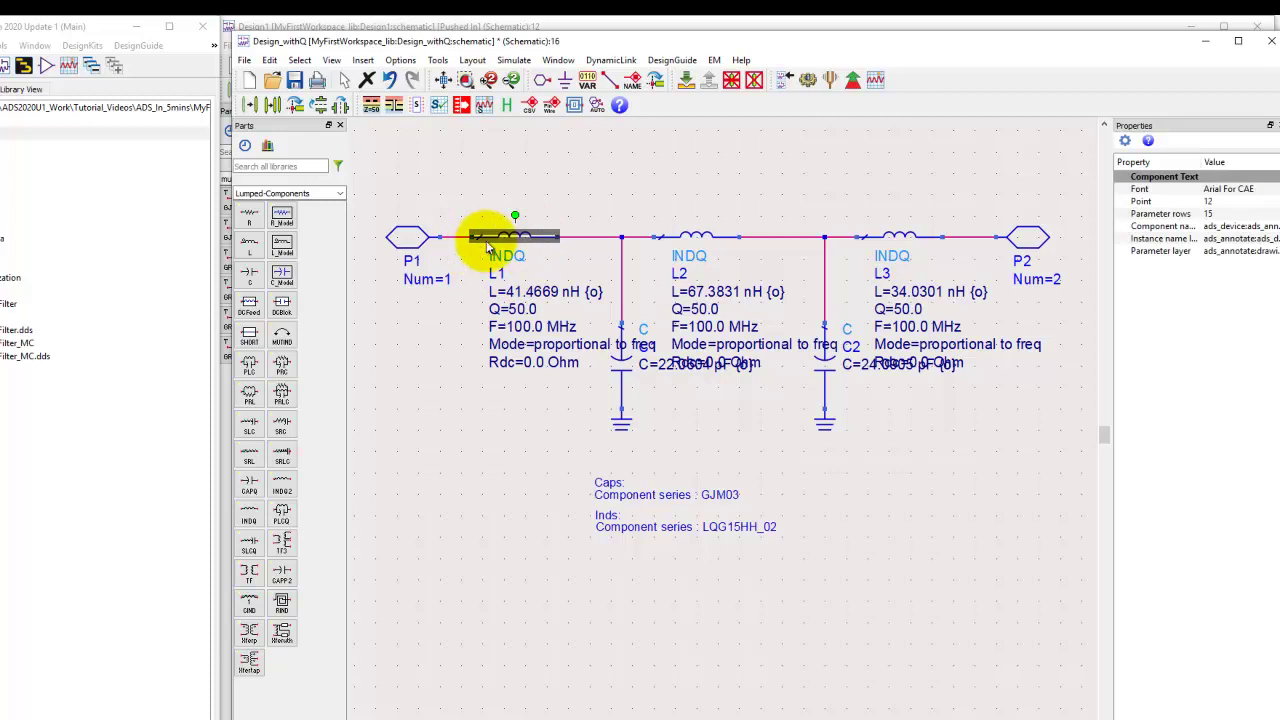
left_click_drag(485, 248, 460, 127)
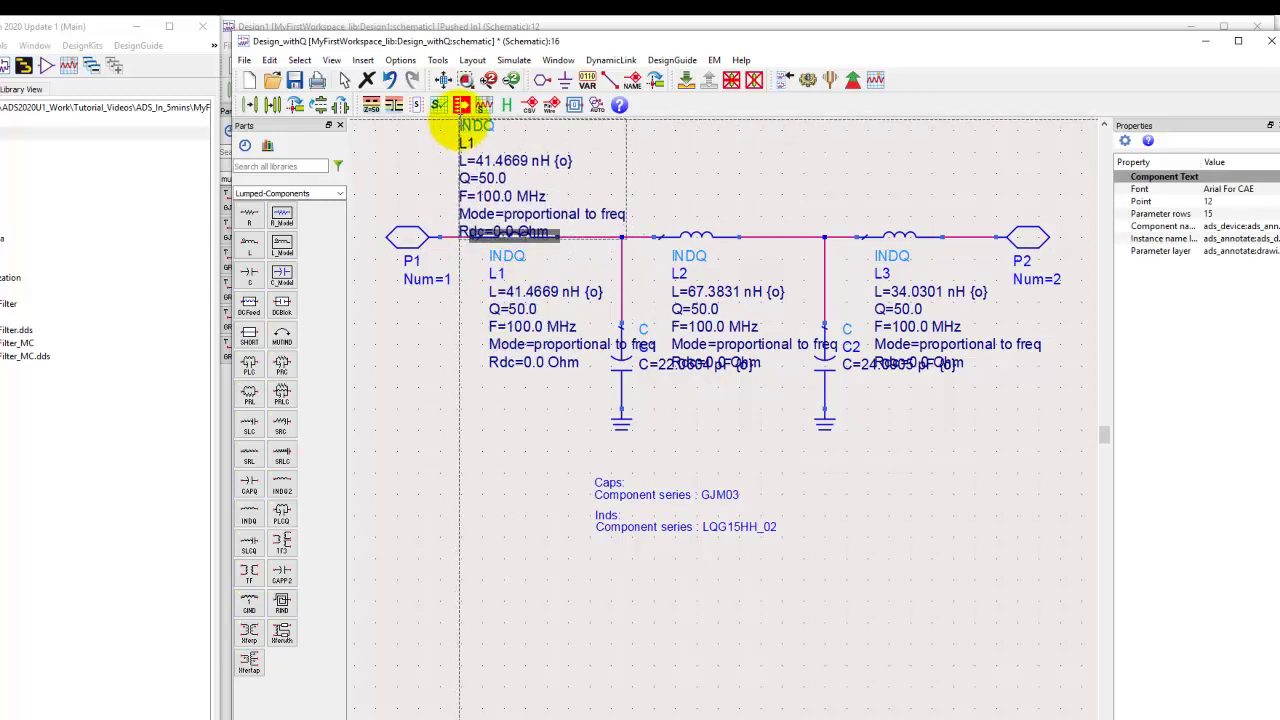
left_click(458, 124)
scroll(680, 310, "down", 1)
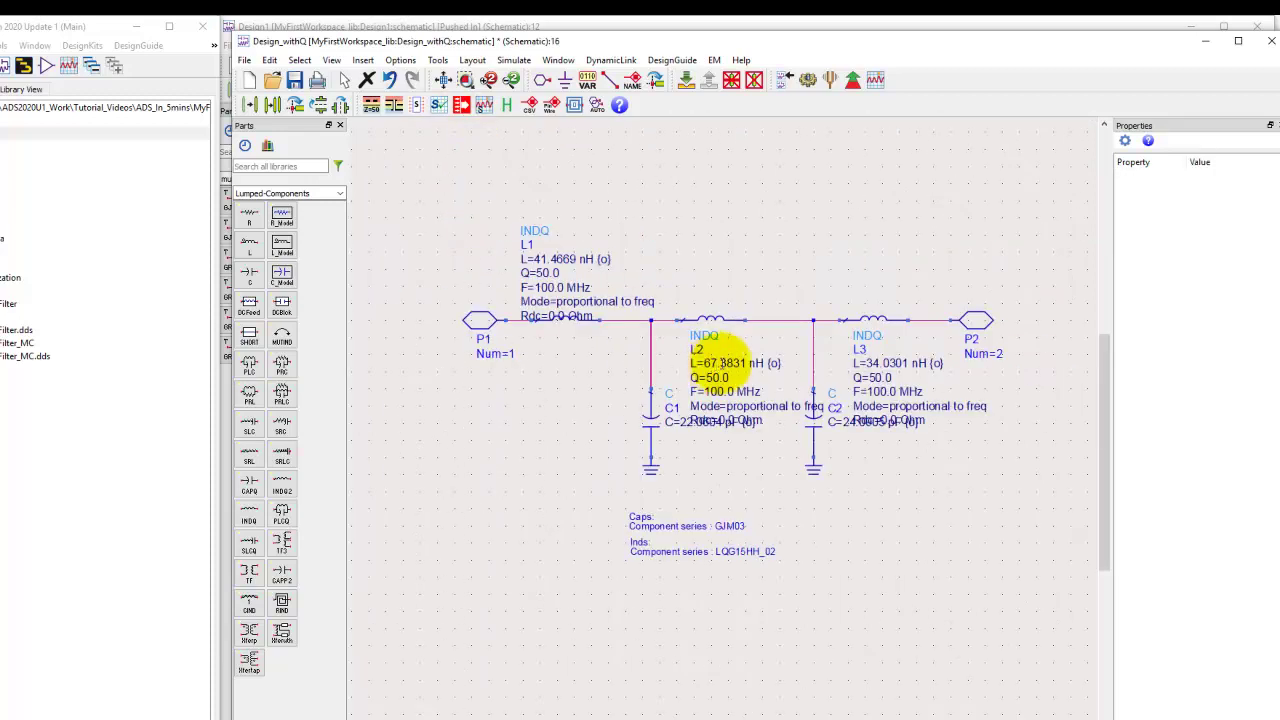
left_click(585, 320)
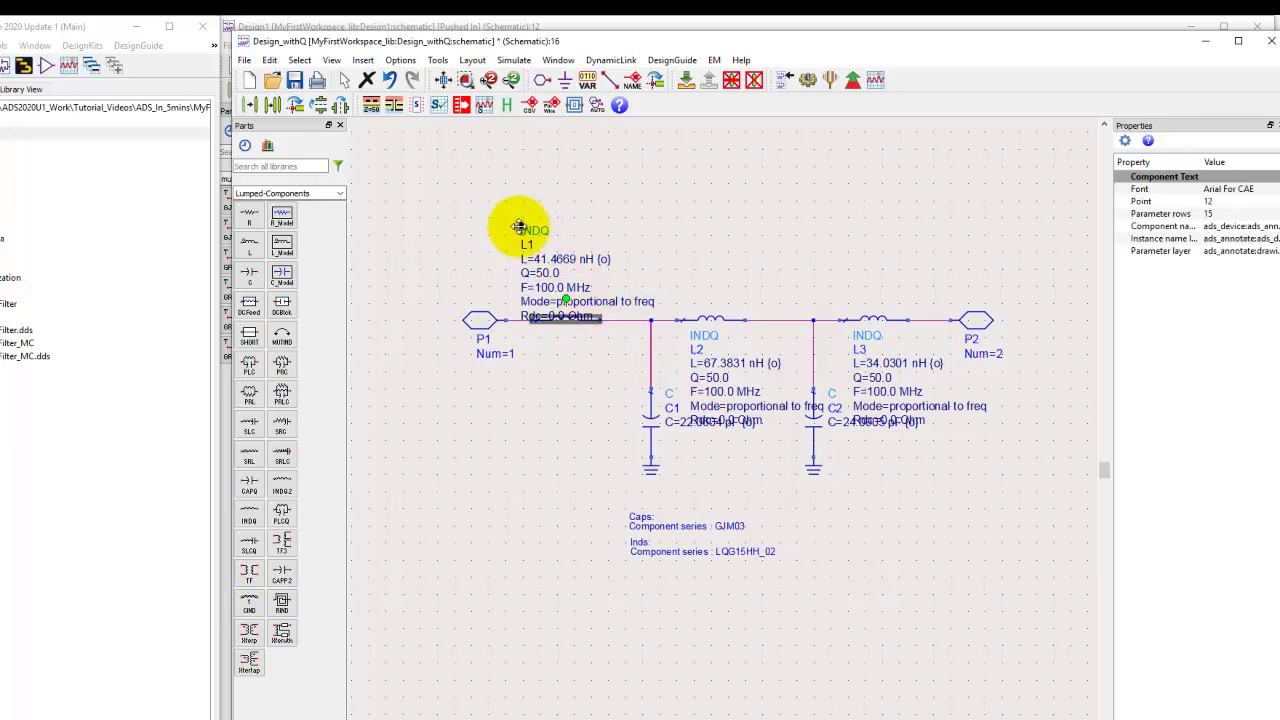
left_click_drag(517, 226, 515, 210)
left_click(729, 308)
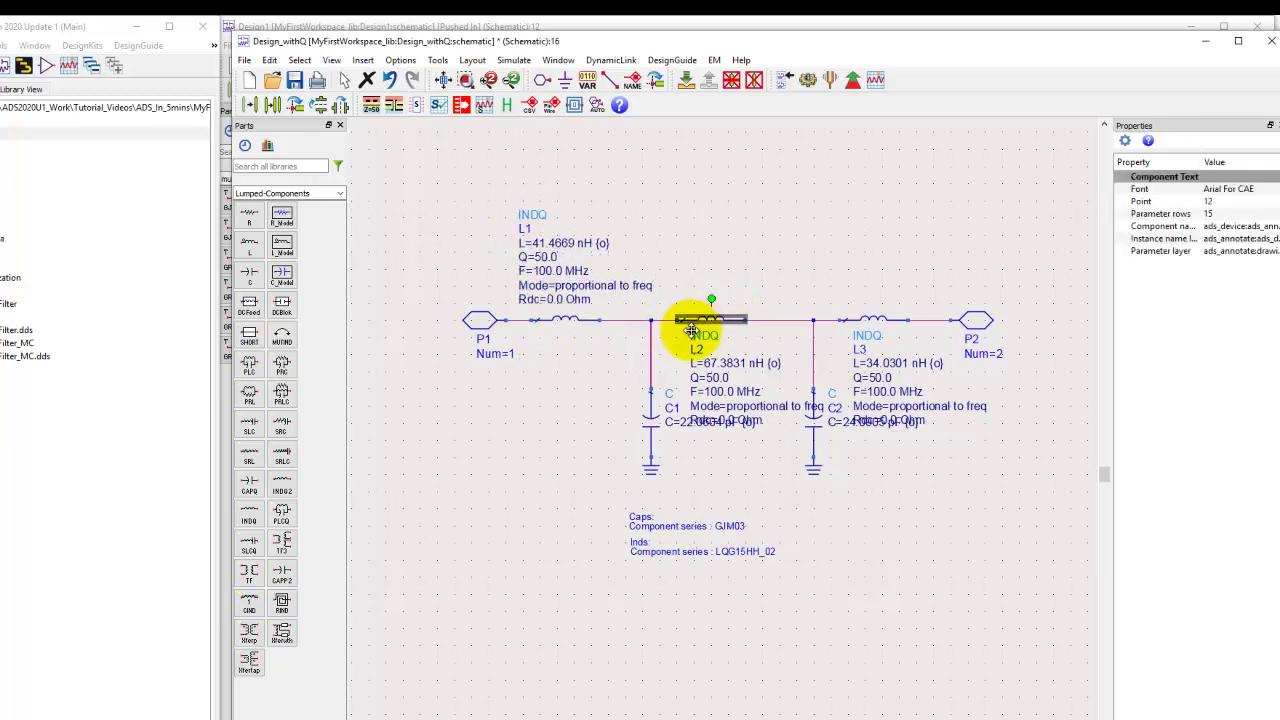
left_click_drag(691, 331, 664, 209)
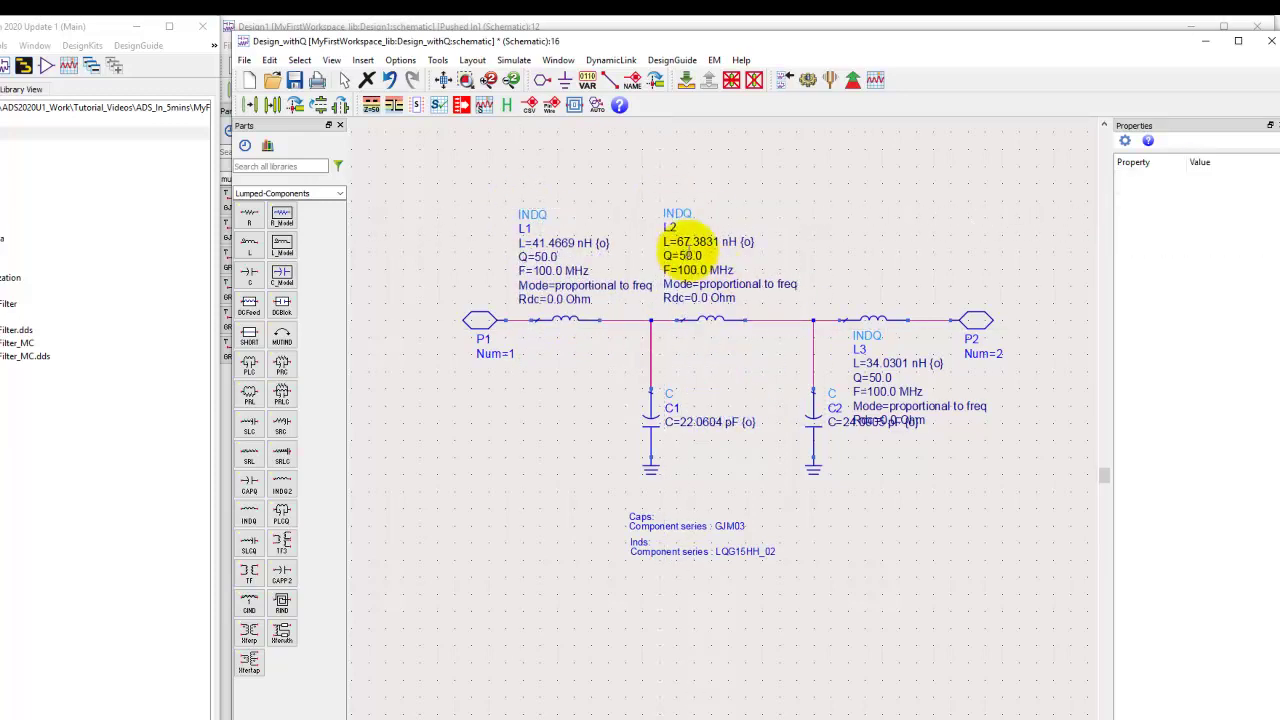
left_click(848, 330)
left_click_drag(850, 333, 834, 210)
Set the quality factor Q to 15 on inductors L1, L2 and L3
left_click(546, 258)
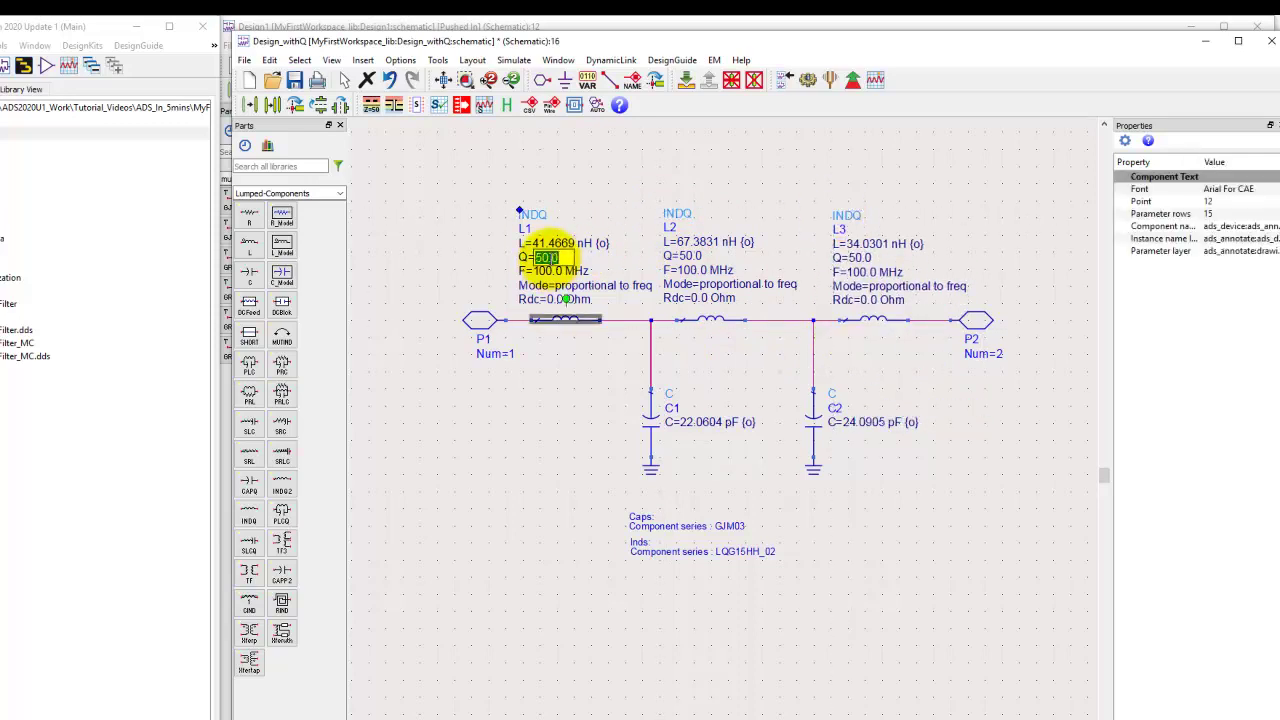
type("15")
left_click(552, 409)
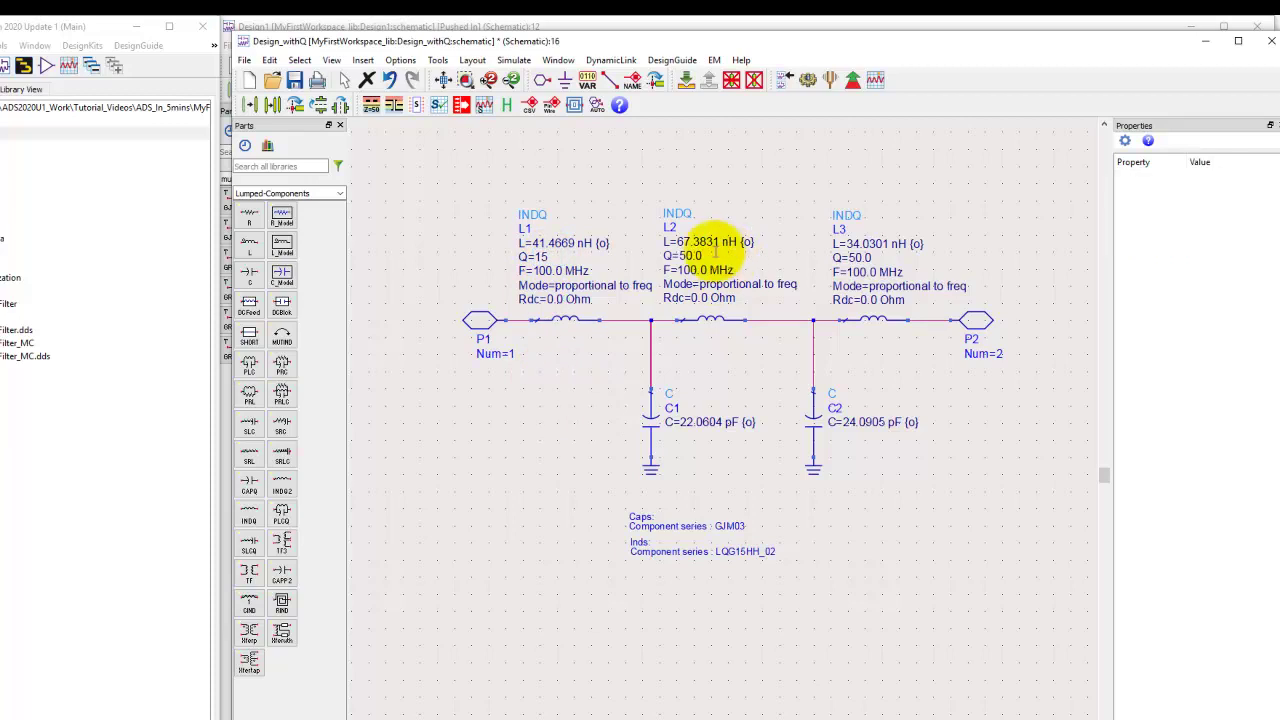
left_click(692, 256)
type("15")
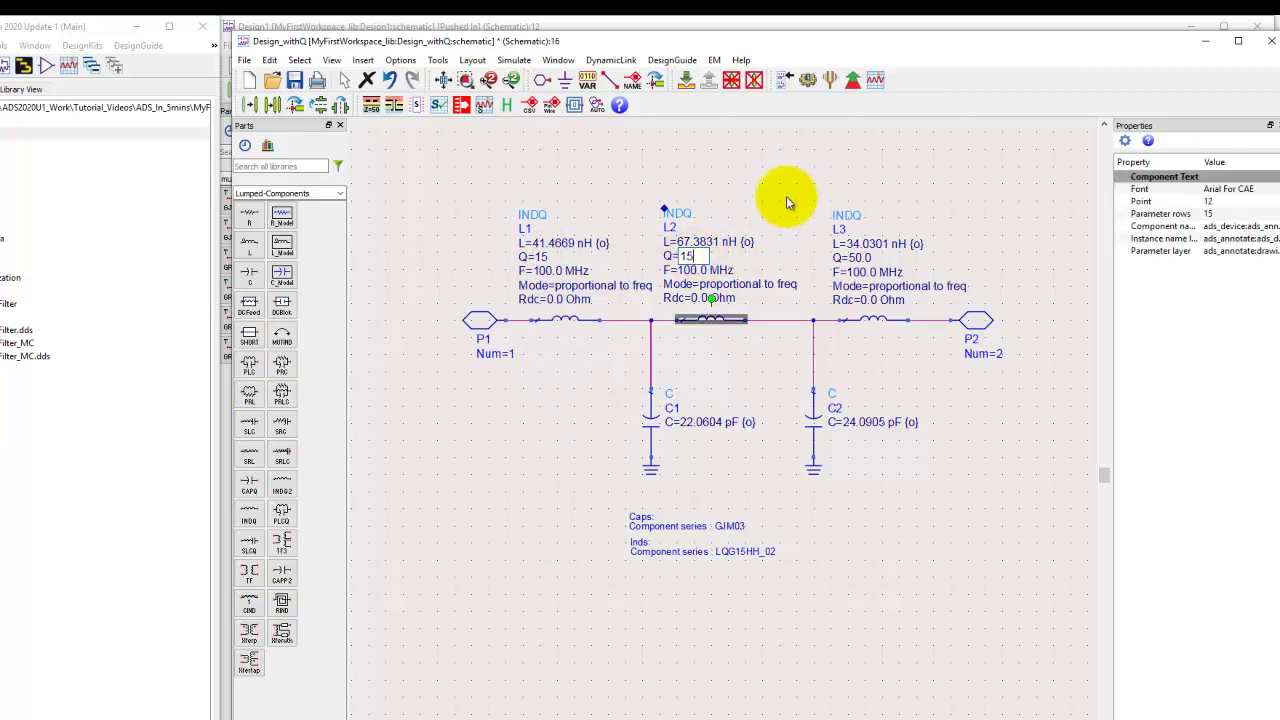
left_click(786, 194)
left_click(848, 258)
type("15")
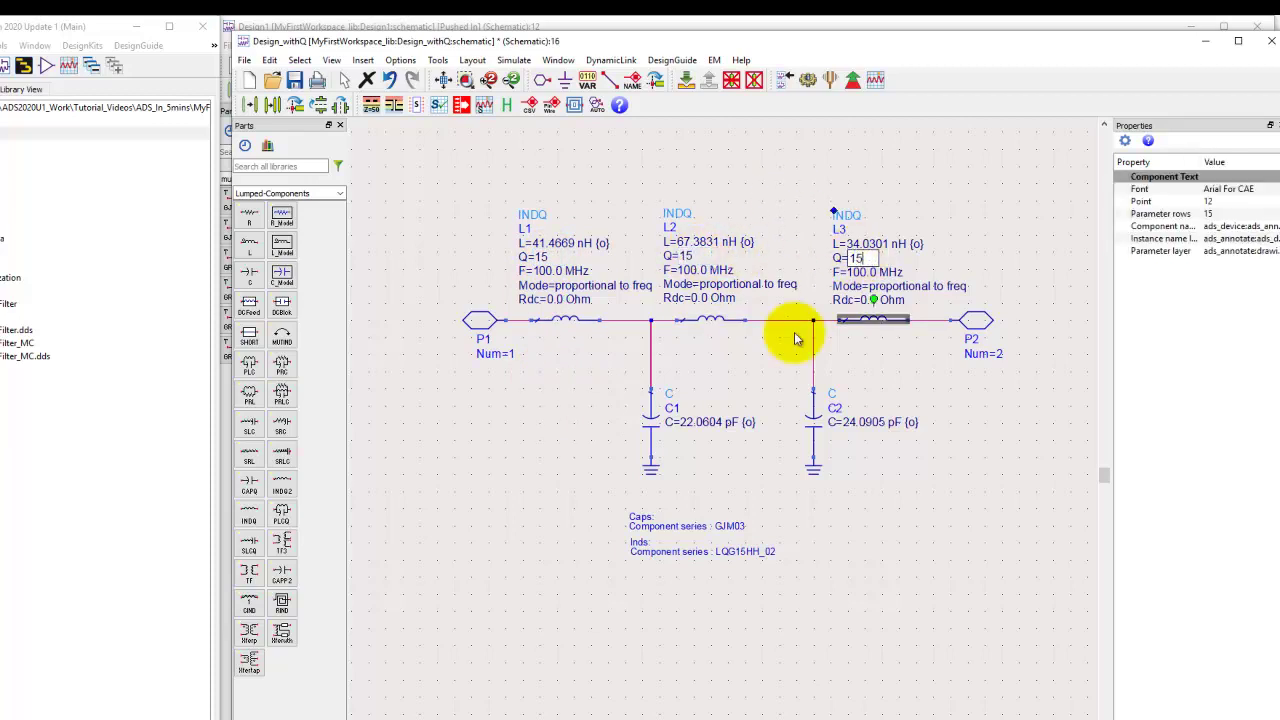
left_click(733, 446)
left_click(671, 393)
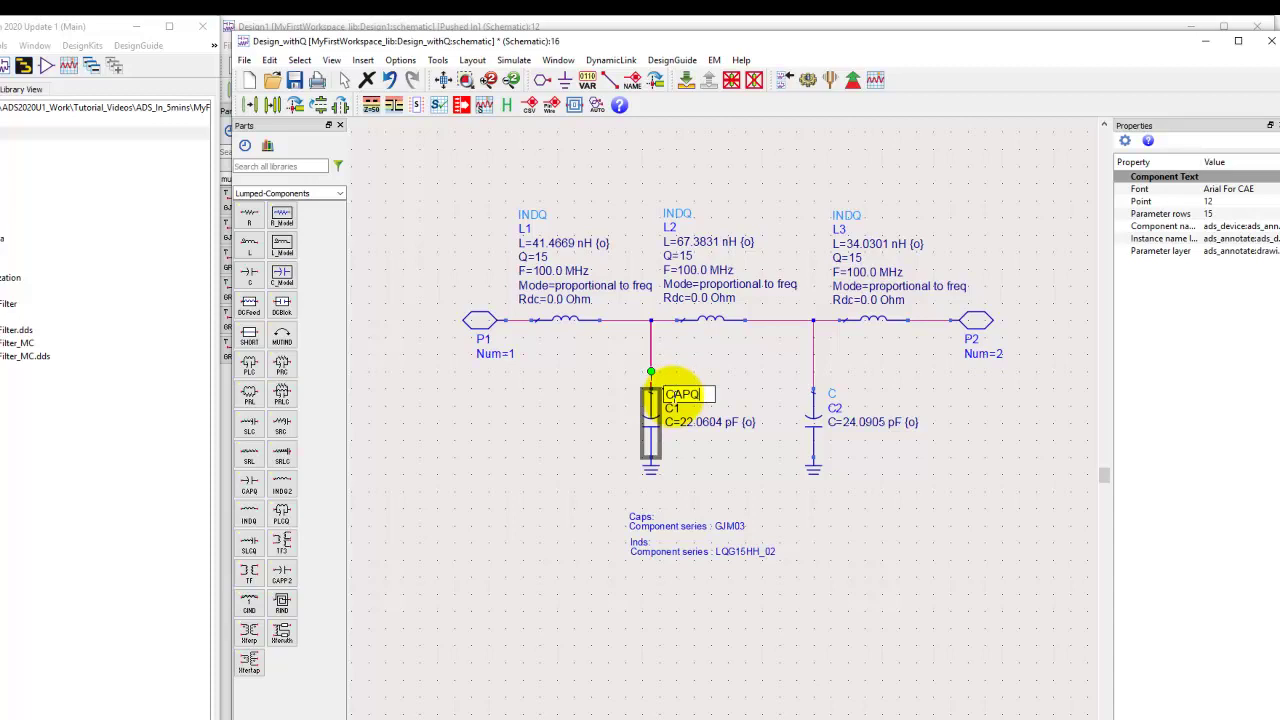
Change capacitors C1 and C2 into CAPQ parts
left_click(716, 376)
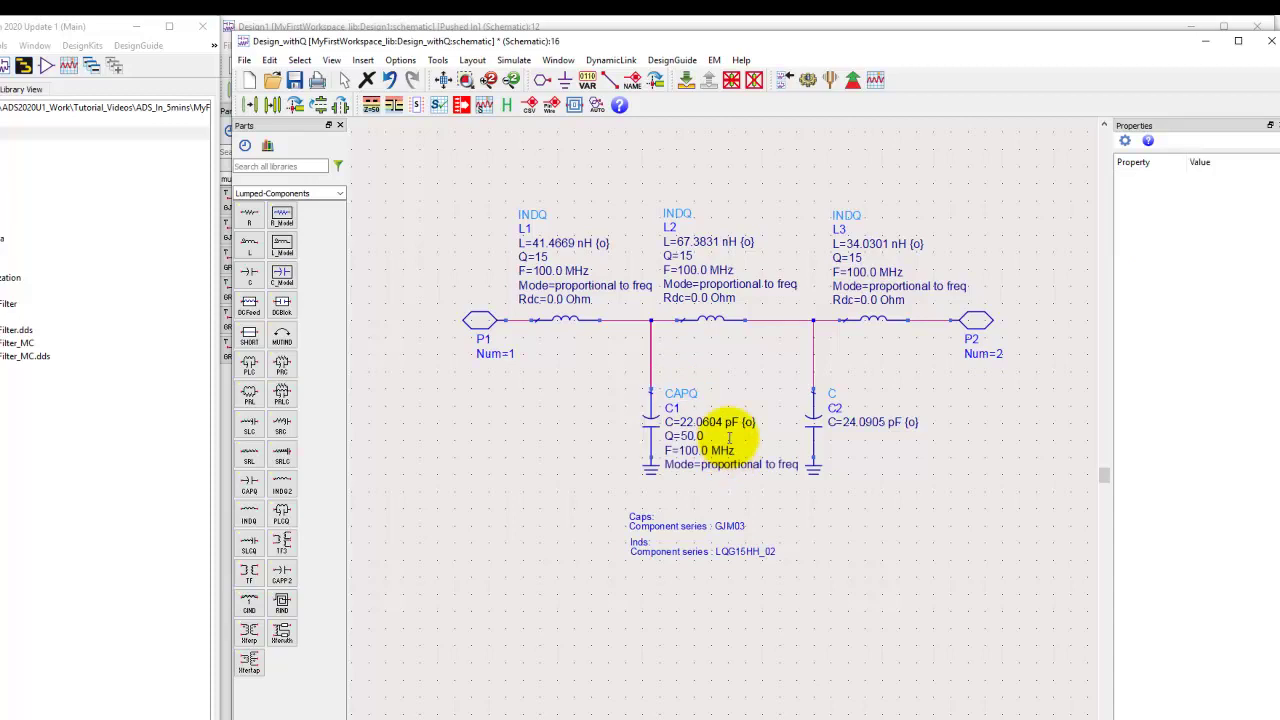
left_click(832, 392)
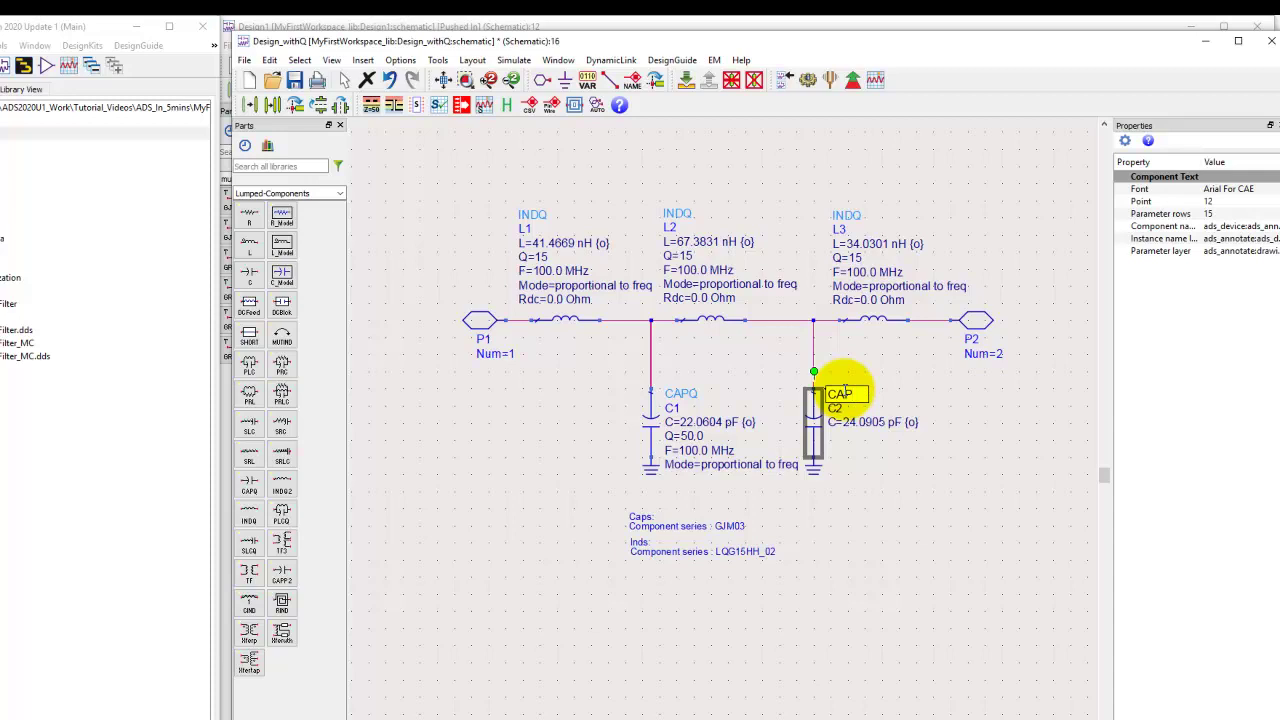
left_click(838, 527)
Set the Q of both C2 and C1 to 100, then zoom in on the filter
left_click(852, 437)
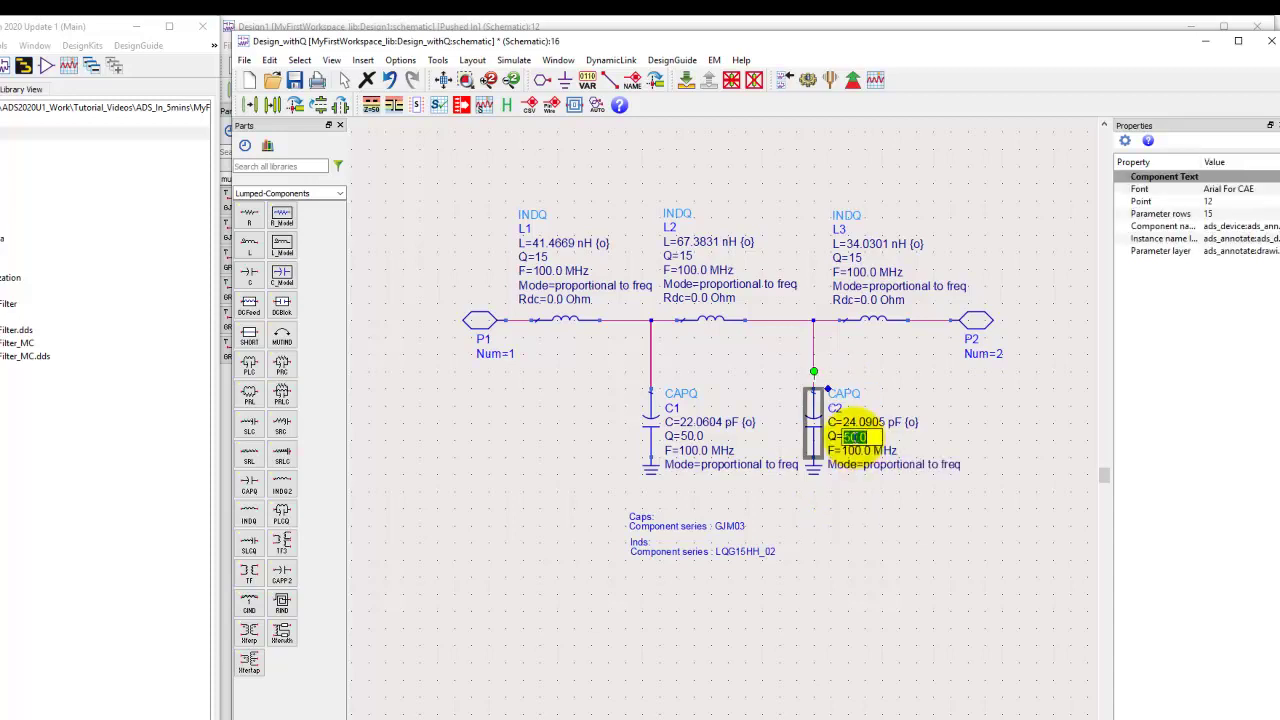
type("100")
left_click(837, 508)
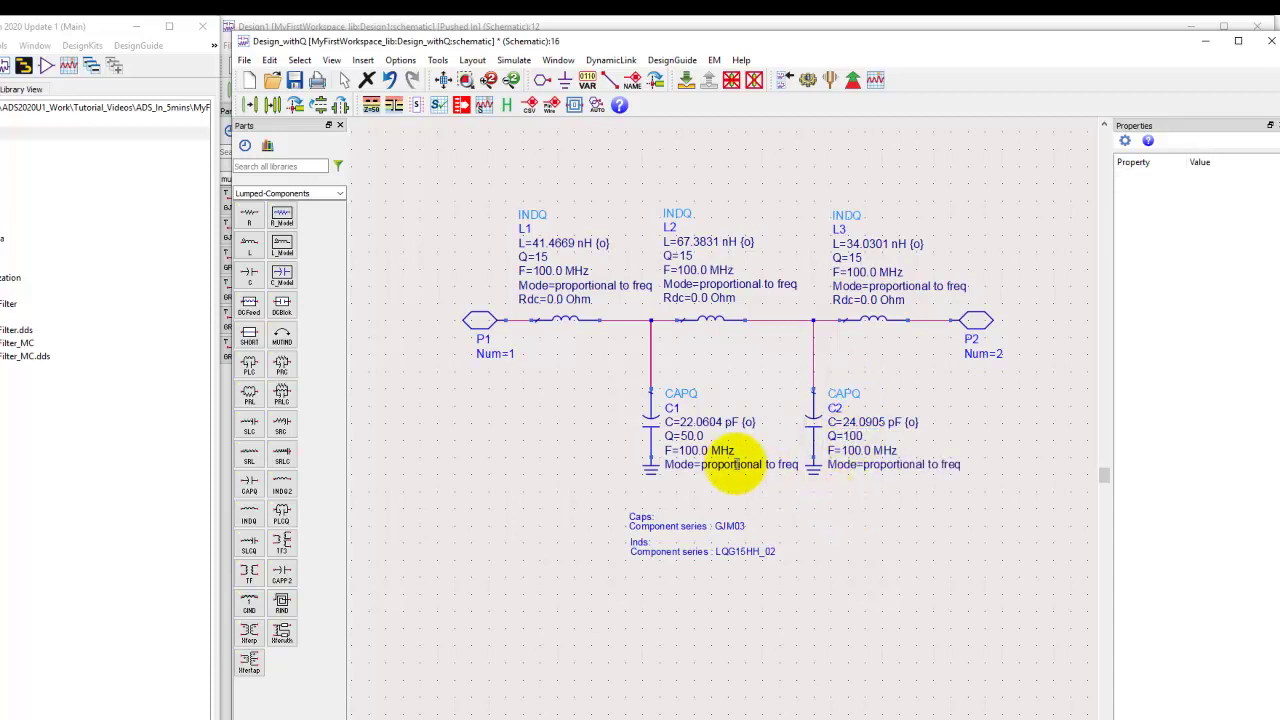
left_click(690, 437)
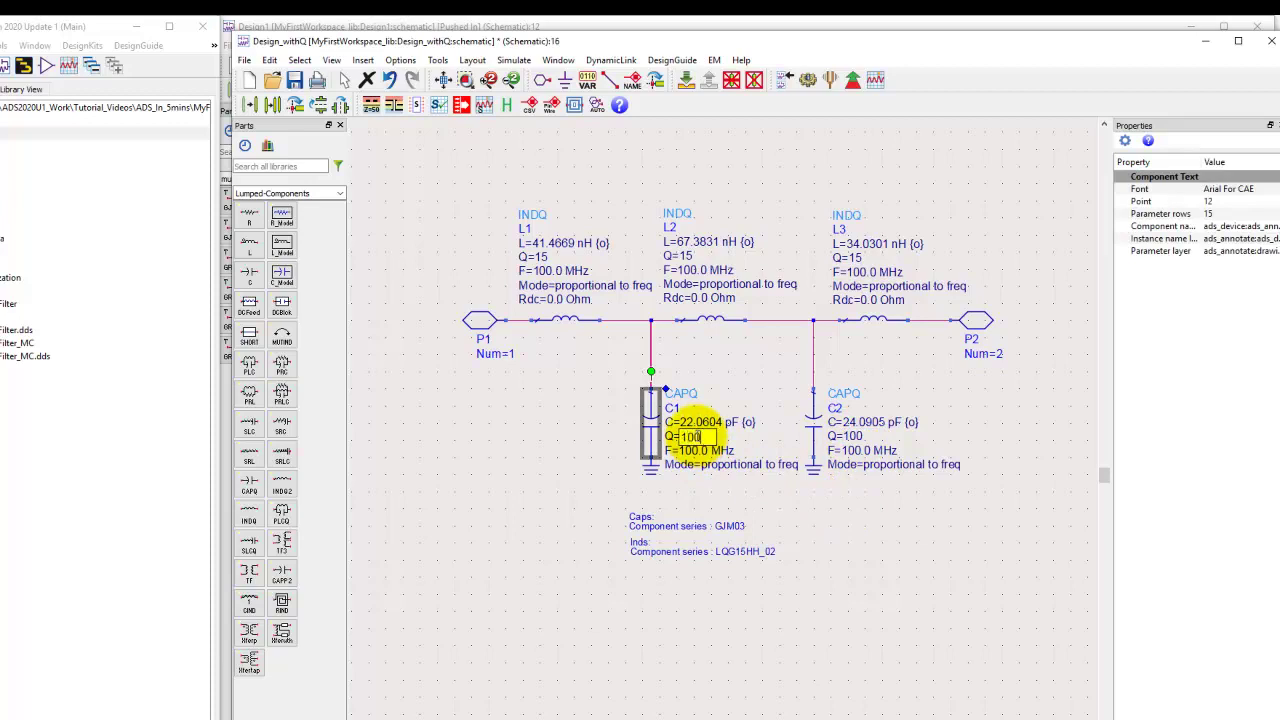
left_click(831, 528)
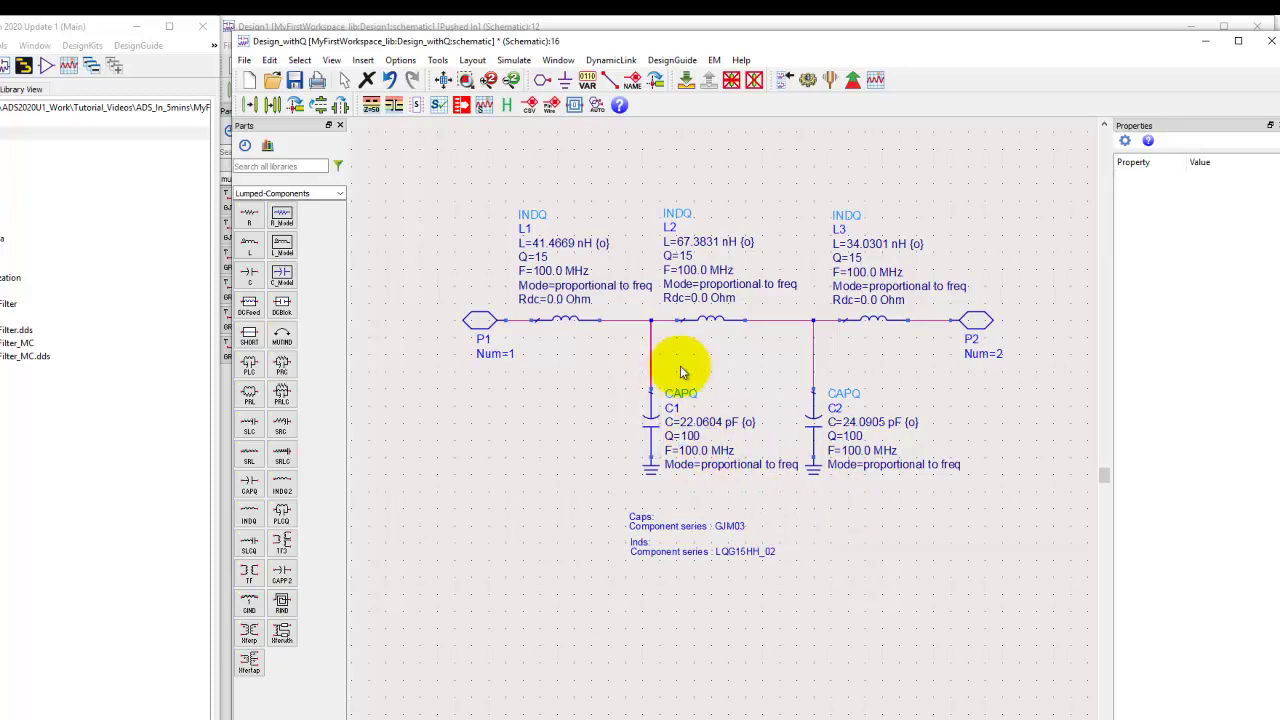
left_click(443, 80)
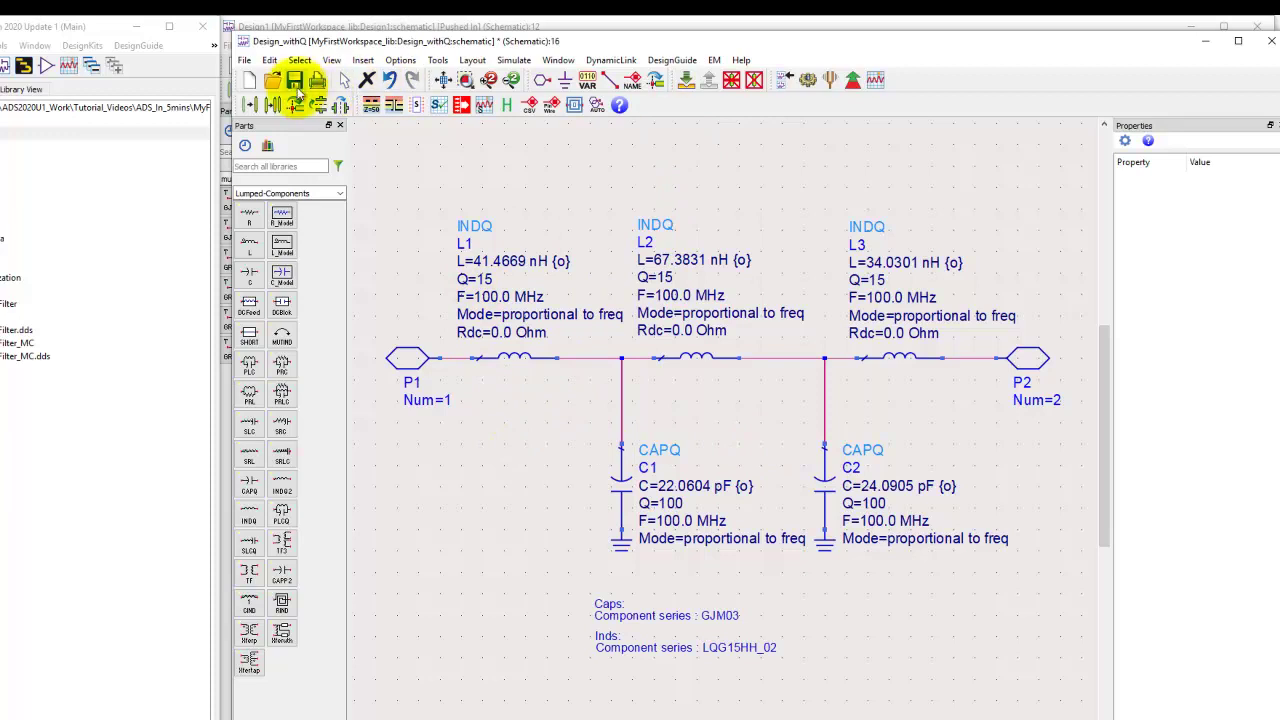
Close the Design_withQ schematic and pop out to the TestBench_MyFilter schematic
left_click(1273, 40)
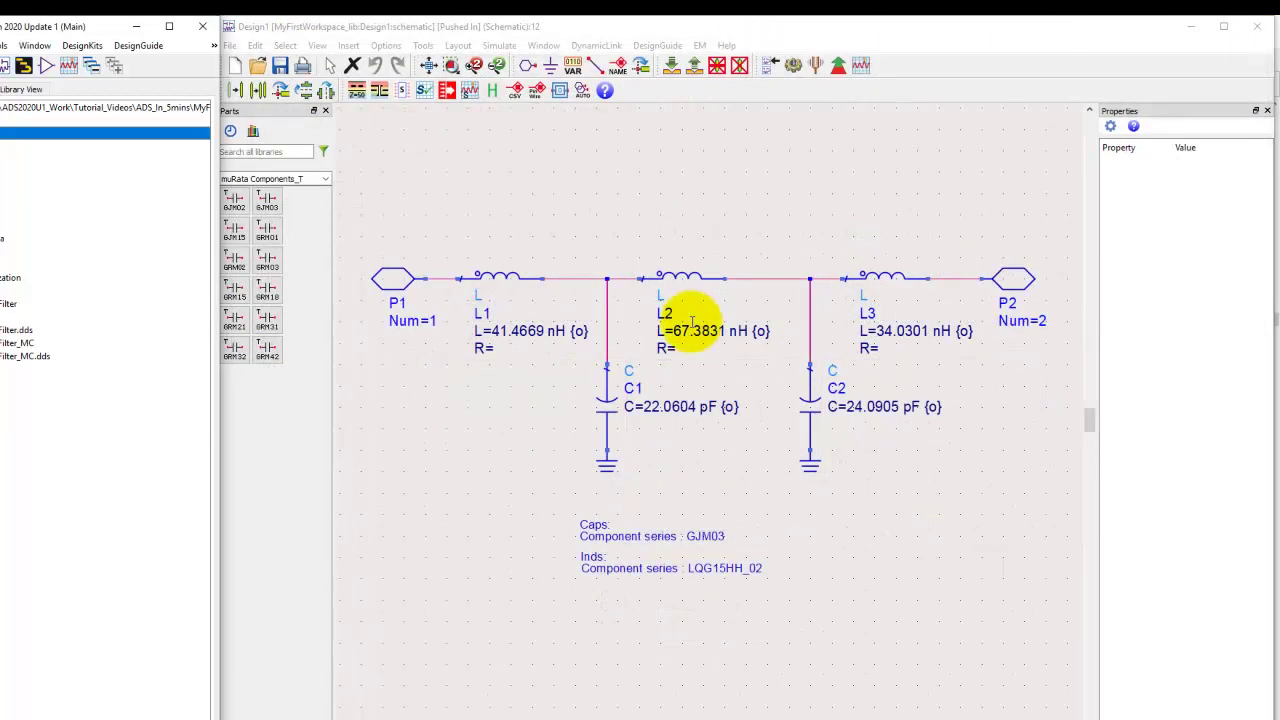
left_click(695, 63)
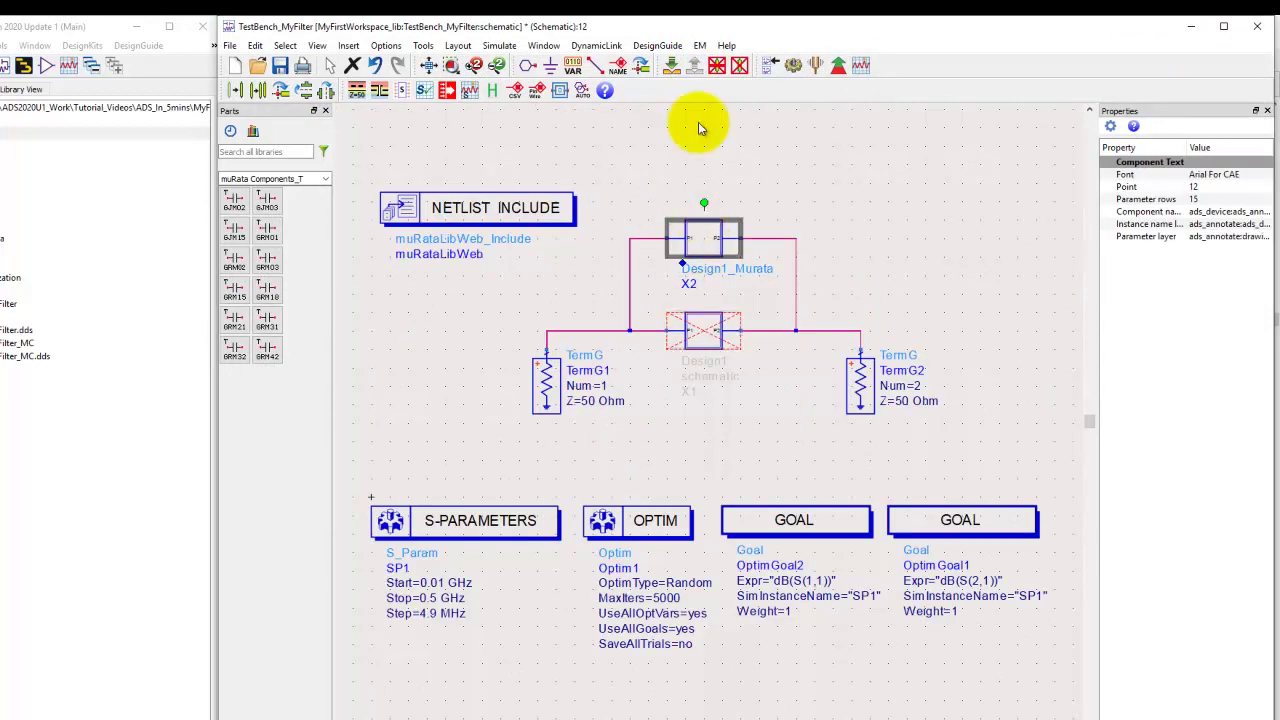
Deactivate the Design1_Murata instance and place a Design_withQ block X3 above it
left_click(738, 65)
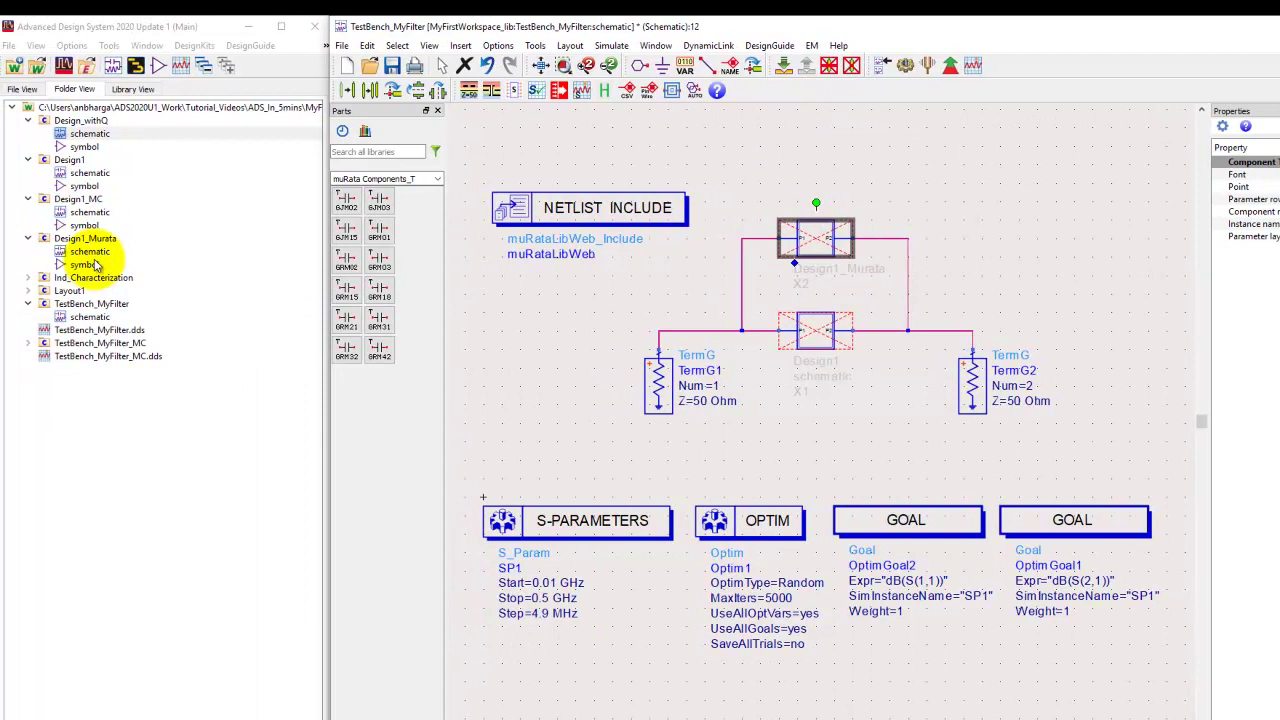
left_click(87, 146)
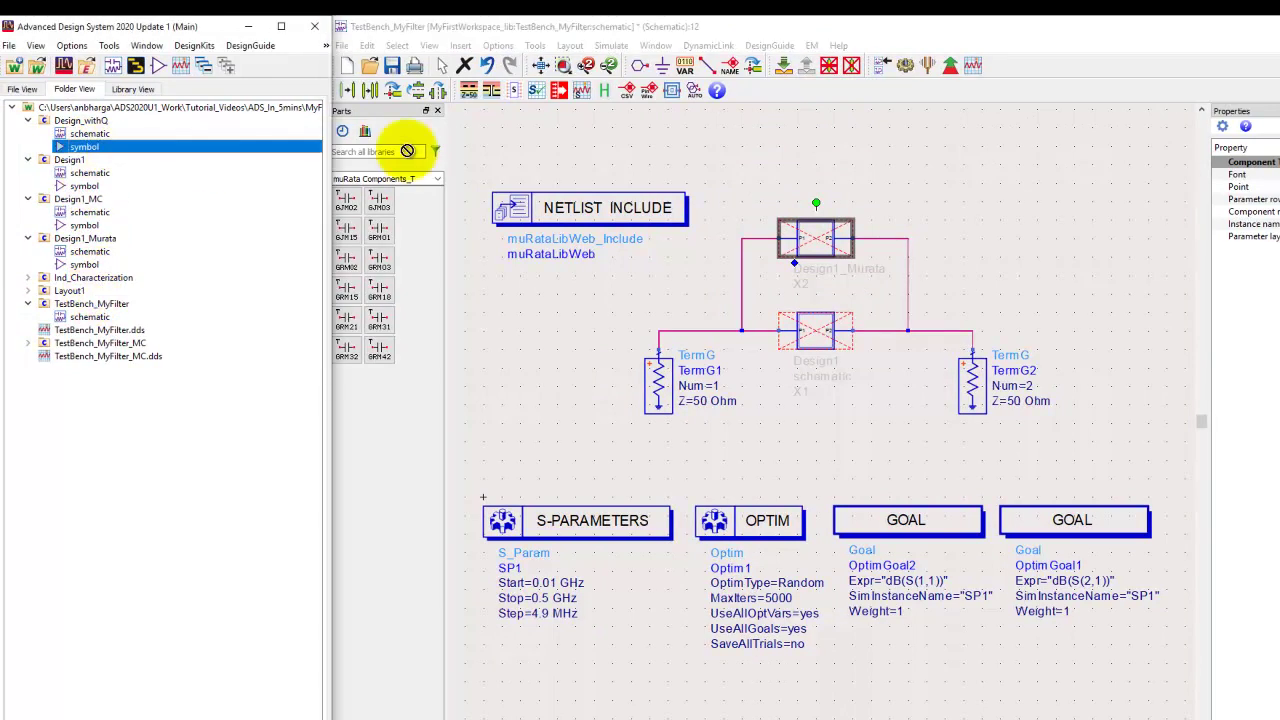
left_click(778, 145)
Wire X3's left and right pins to the X2 junctions and run the simulation
left_click(706, 66)
left_click(778, 145)
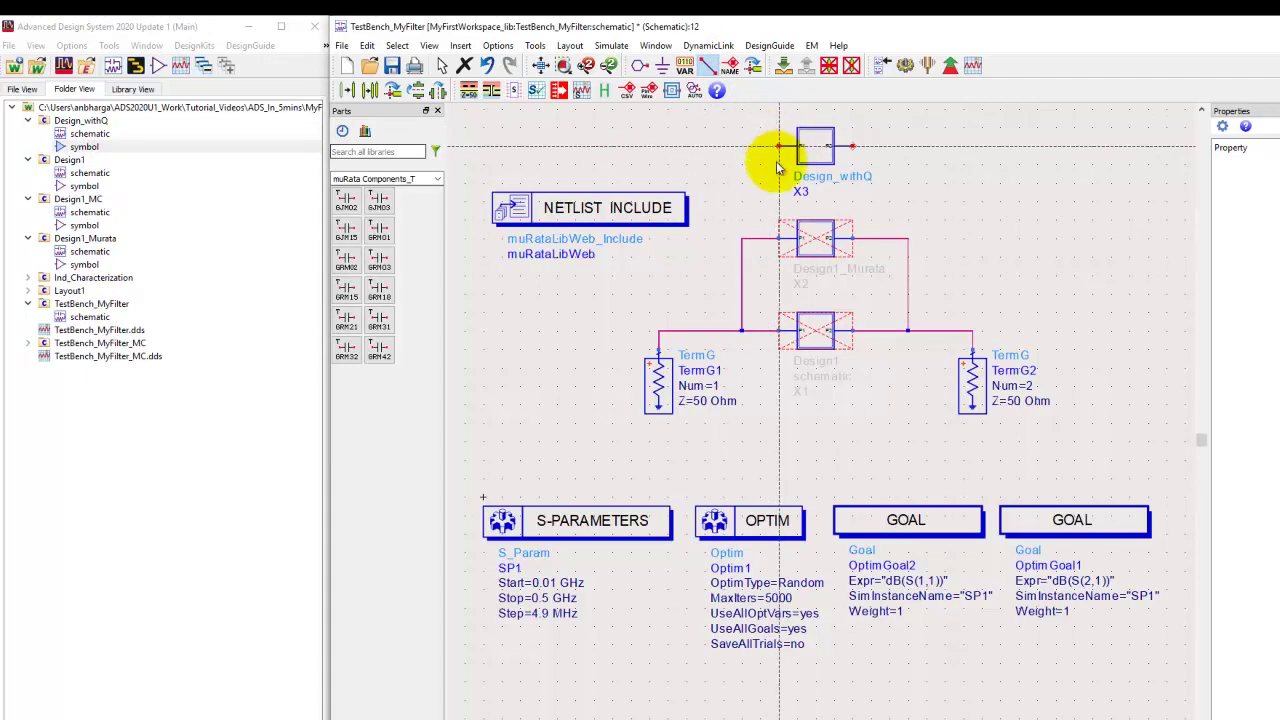
left_click(759, 237)
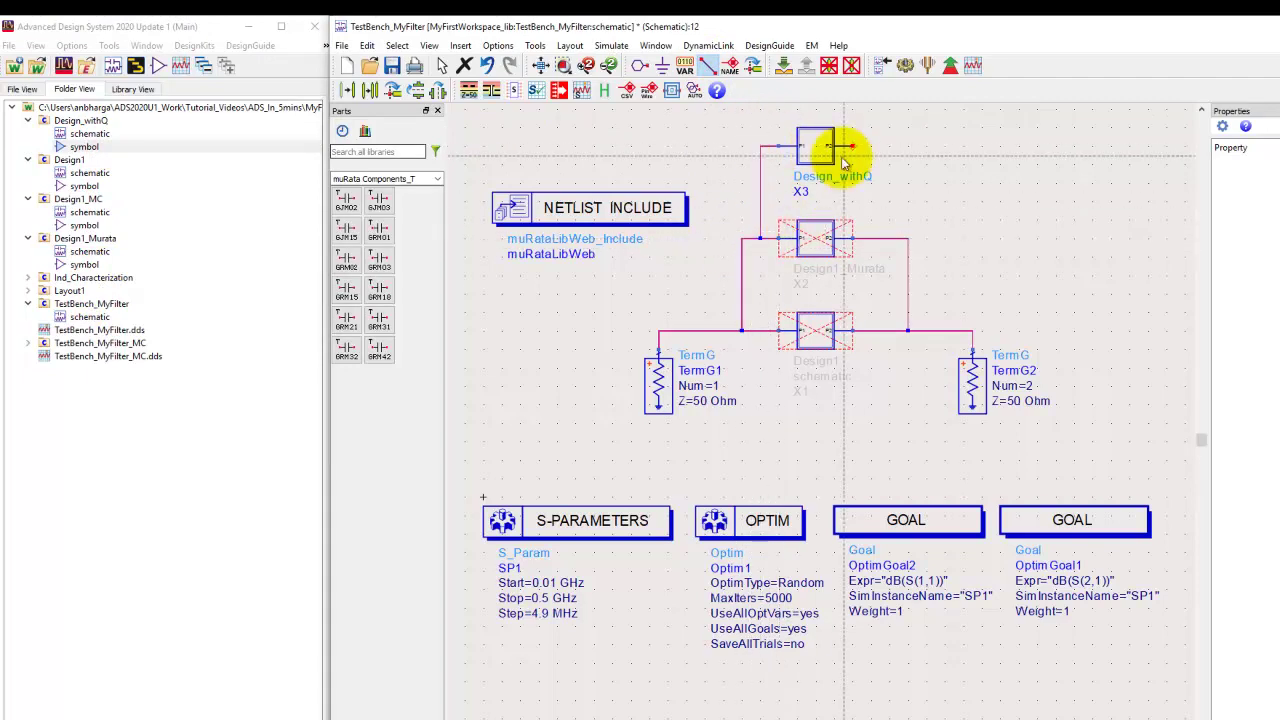
left_click(852, 146)
left_click(888, 240)
key("Escape")
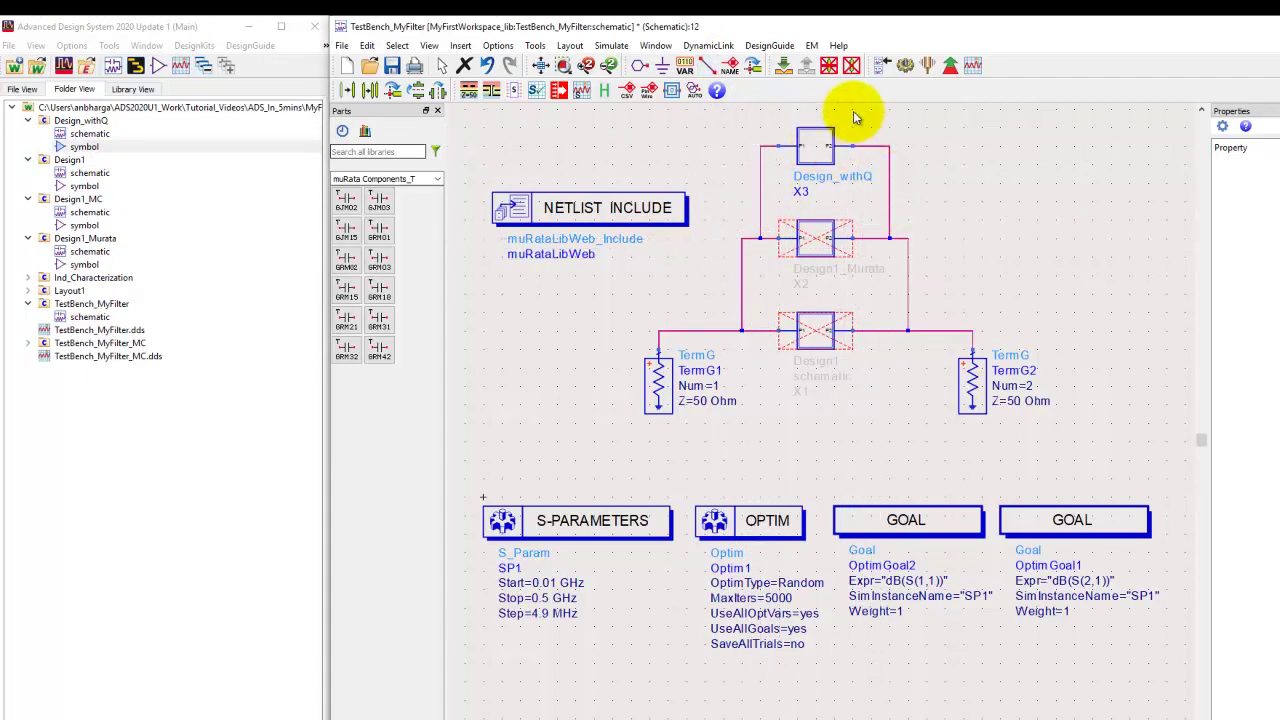
left_click(905, 67)
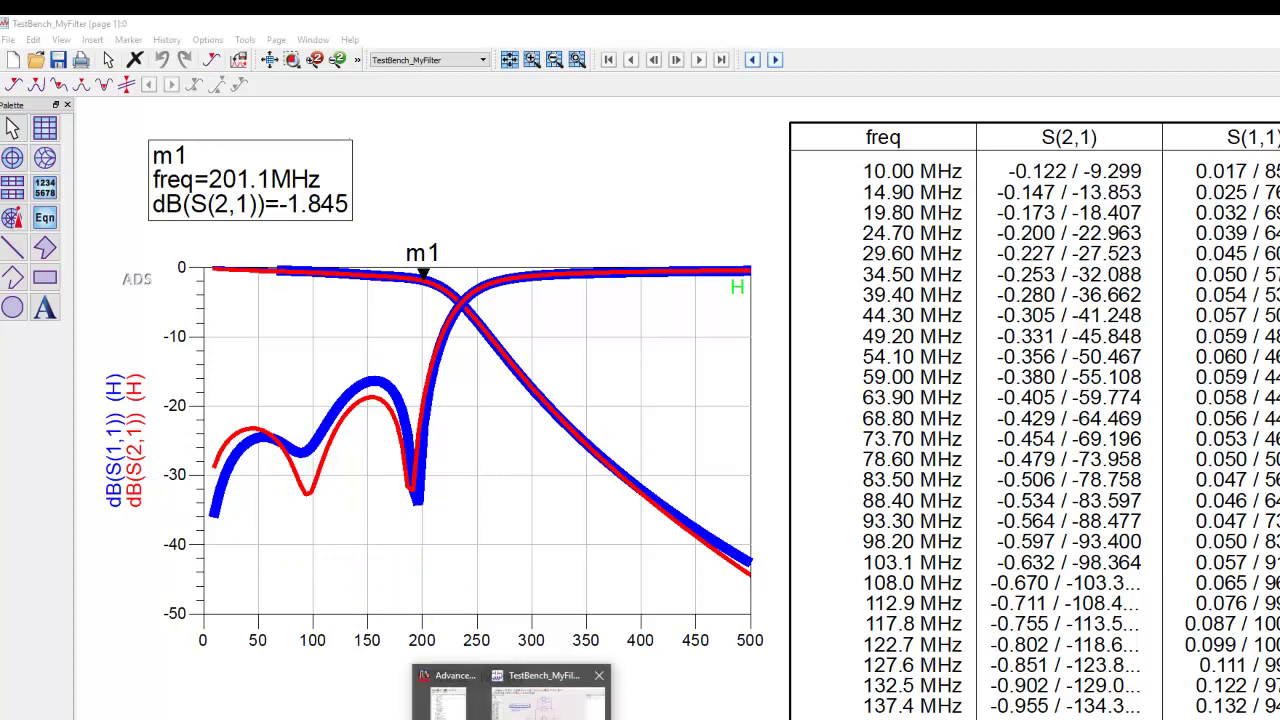
Check marker m1 reading −1.845 dB at 201.1 MHz, then bring back the TestBench_MyFilter schematic
left_click(548, 690)
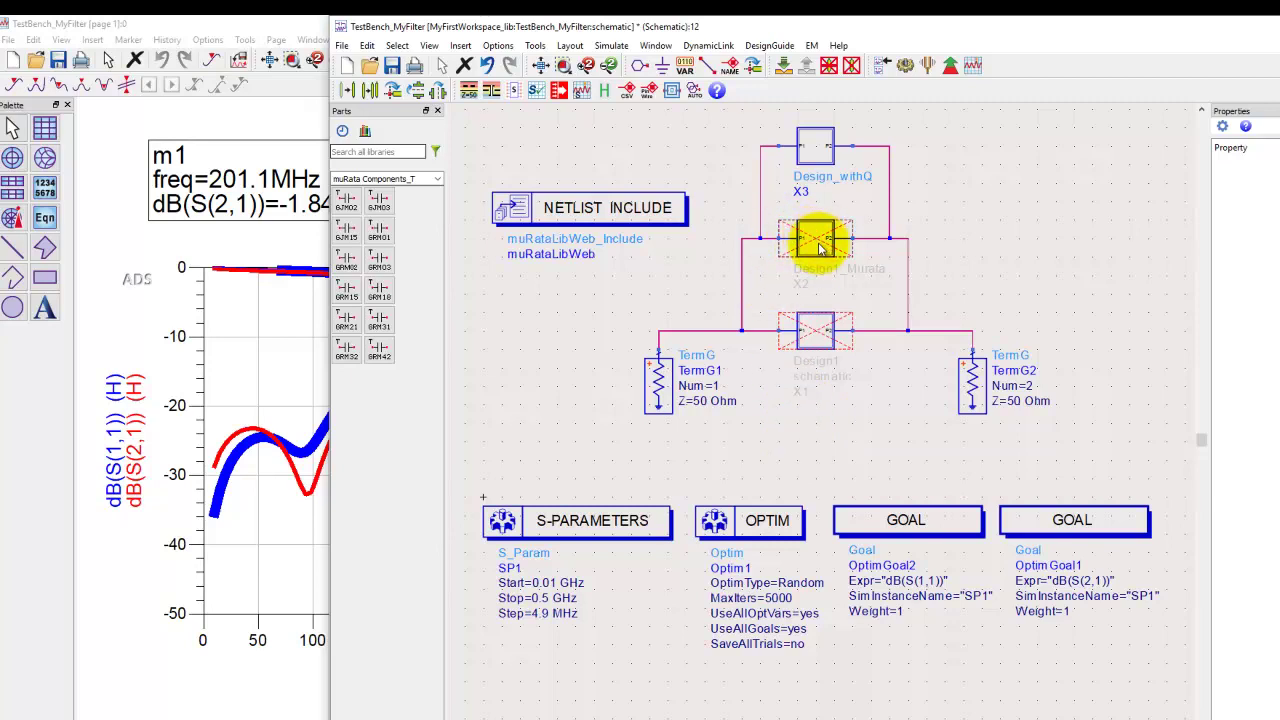
Push into X3 to view the Design_withQ filter, then bring up the ADS Main window
left_click(813, 146)
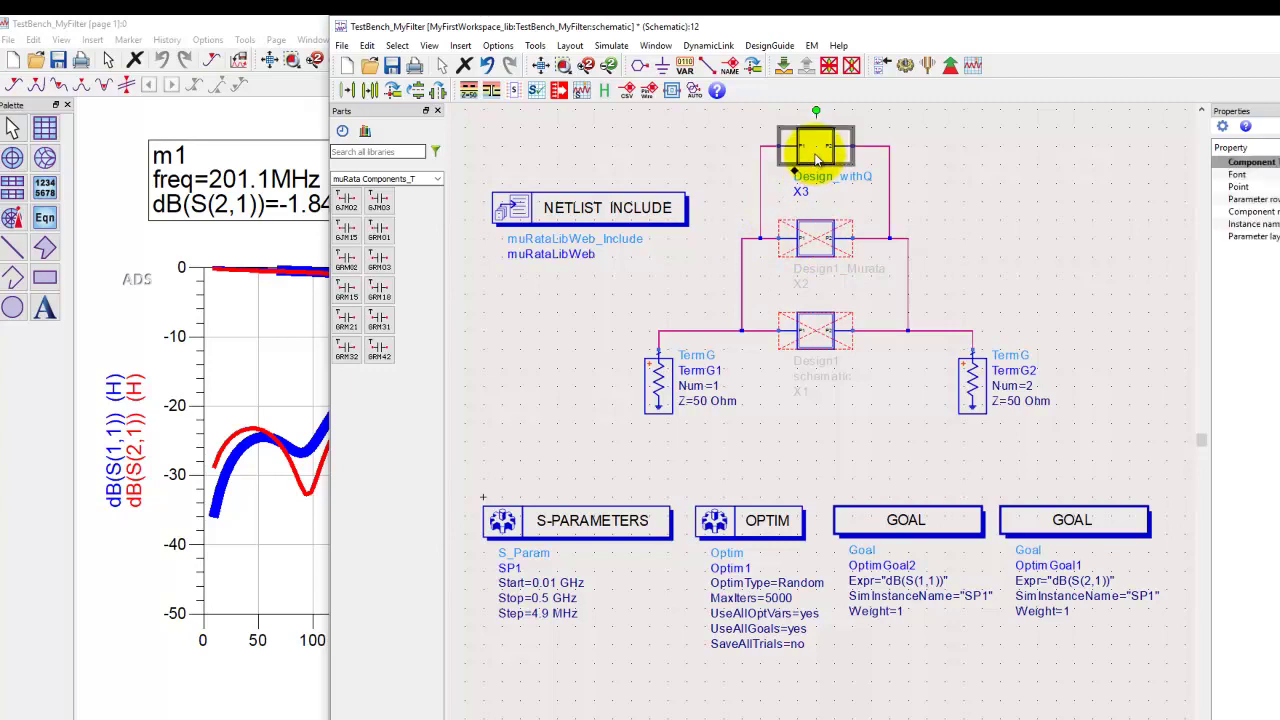
left_click(783, 65)
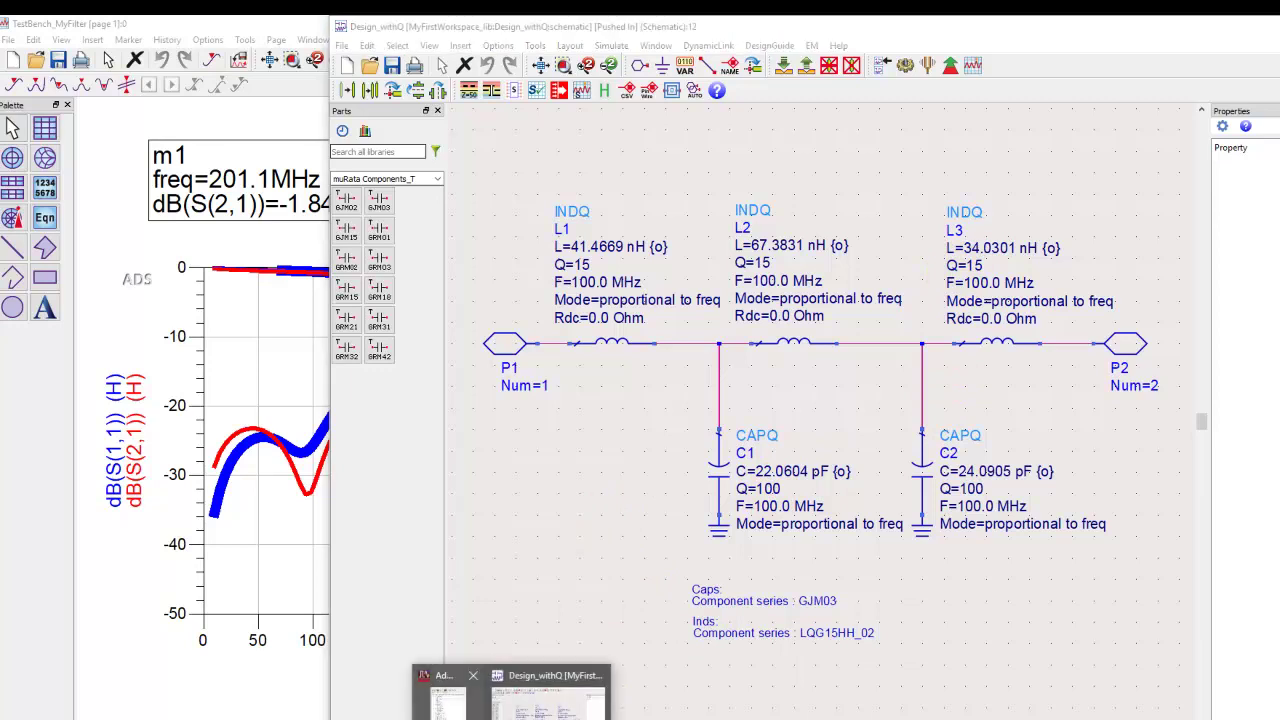
left_click(440, 690)
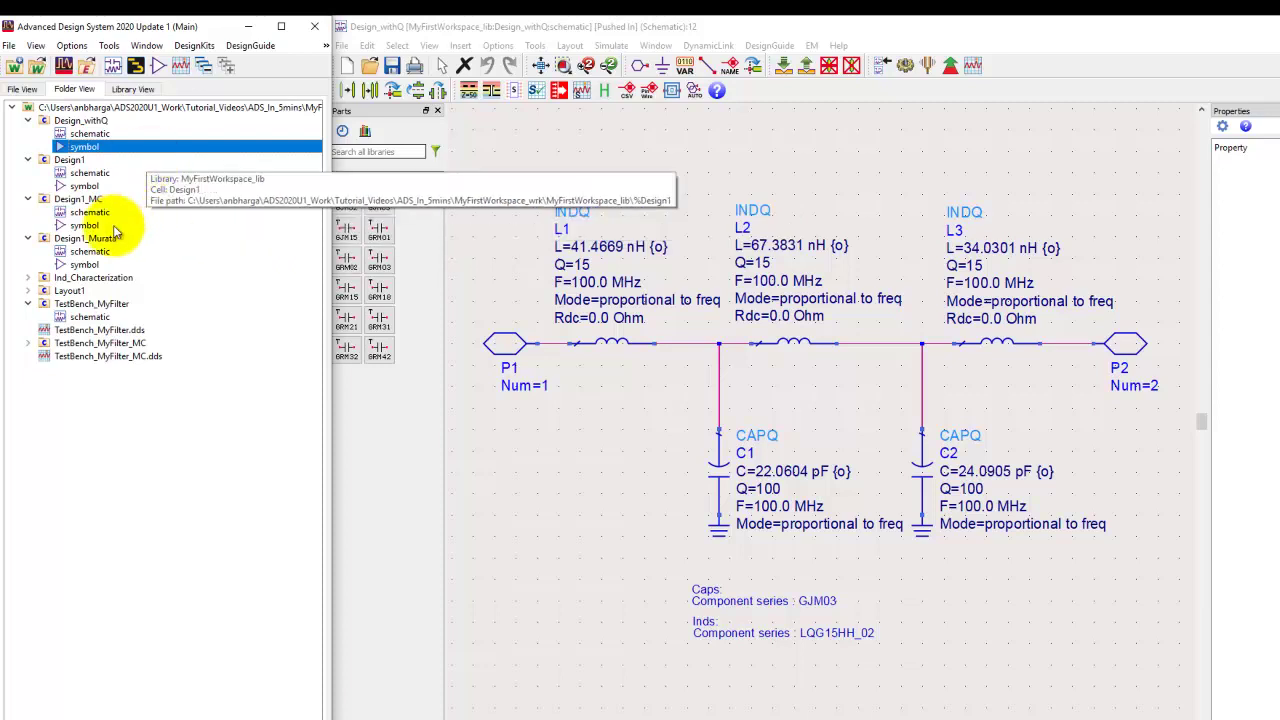
Open the Ind_Characterization schematic, place a muRataLibWeb NETLIST INCLUDE, and simulate
double_click(97, 279)
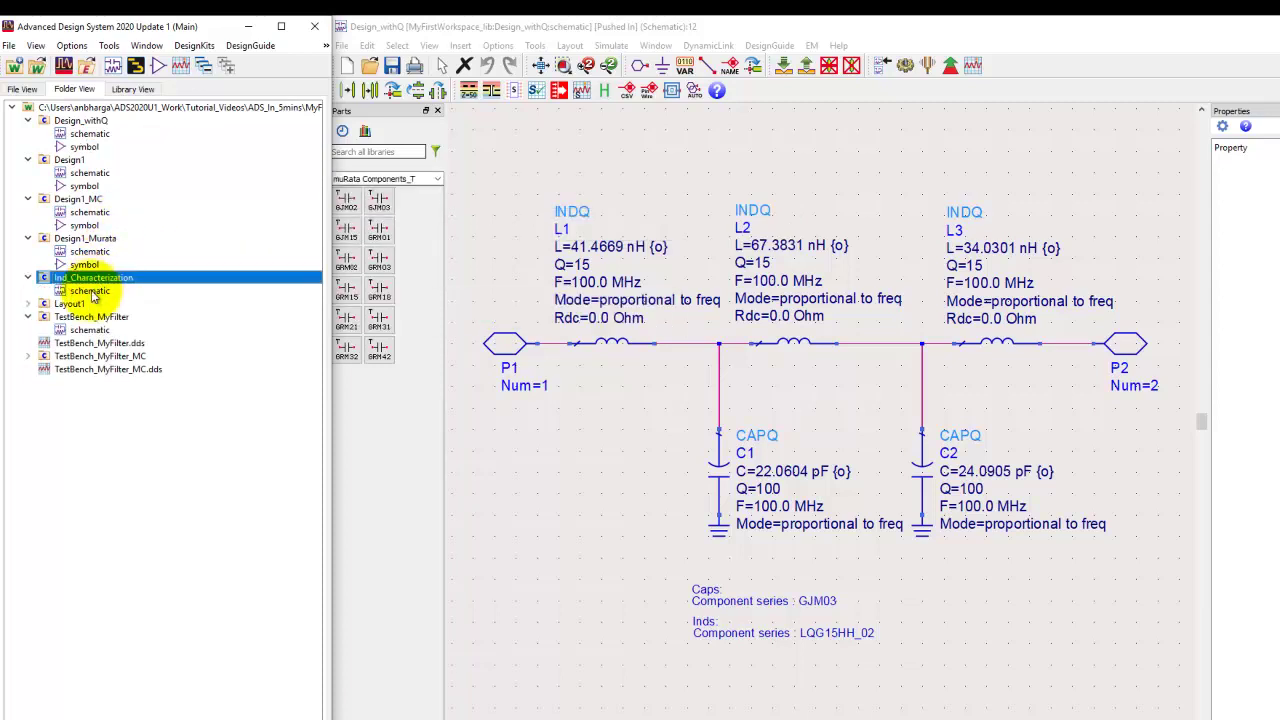
double_click(91, 291)
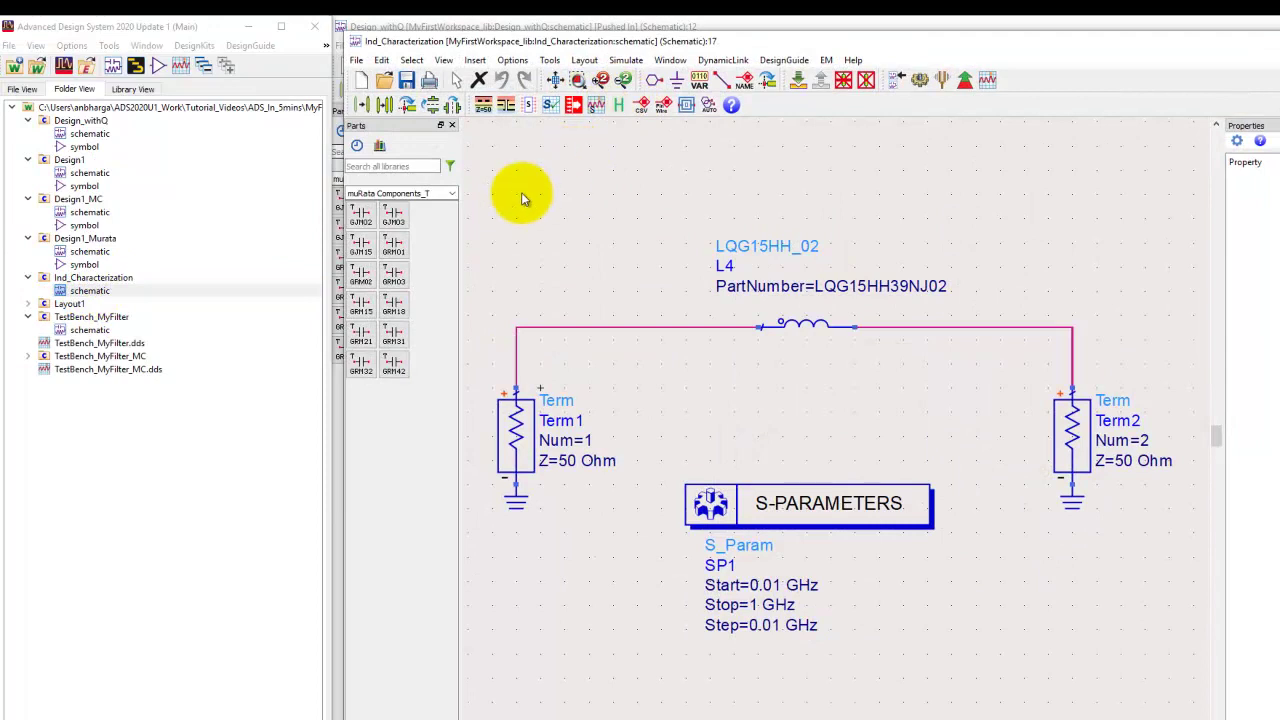
left_click(451, 193)
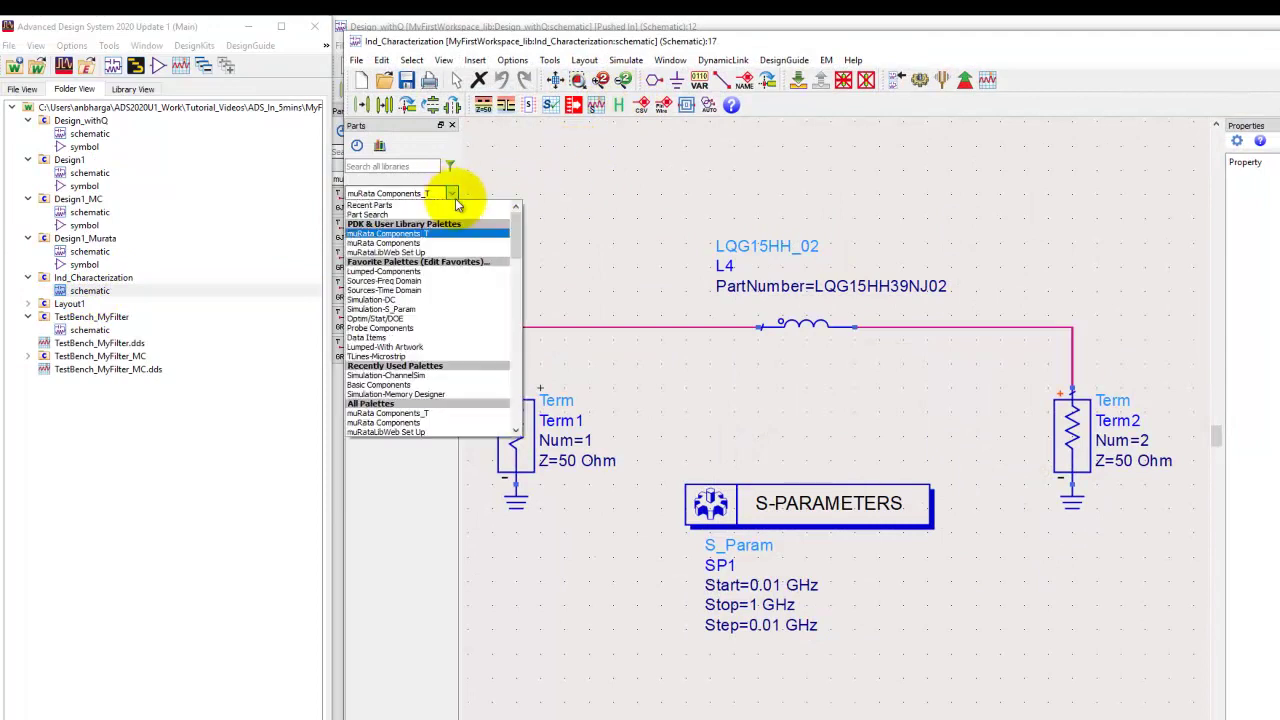
left_click(440, 252)
left_click(361, 213)
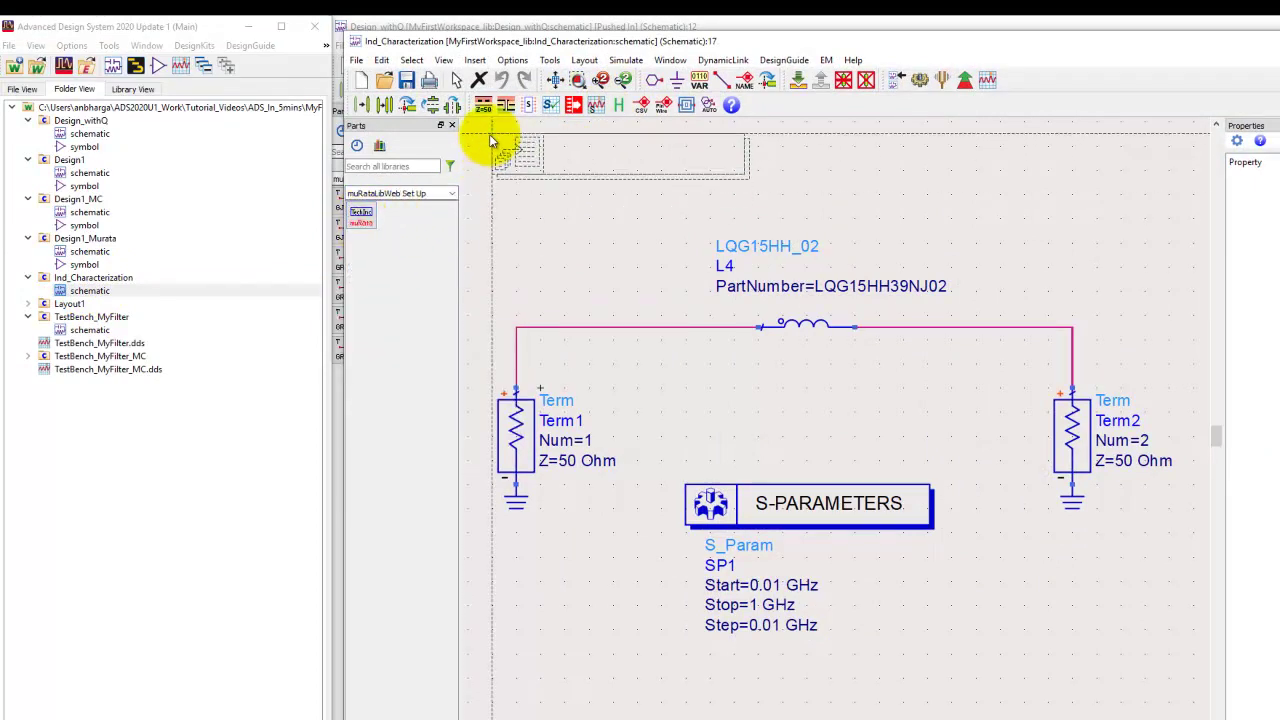
left_click(490, 140)
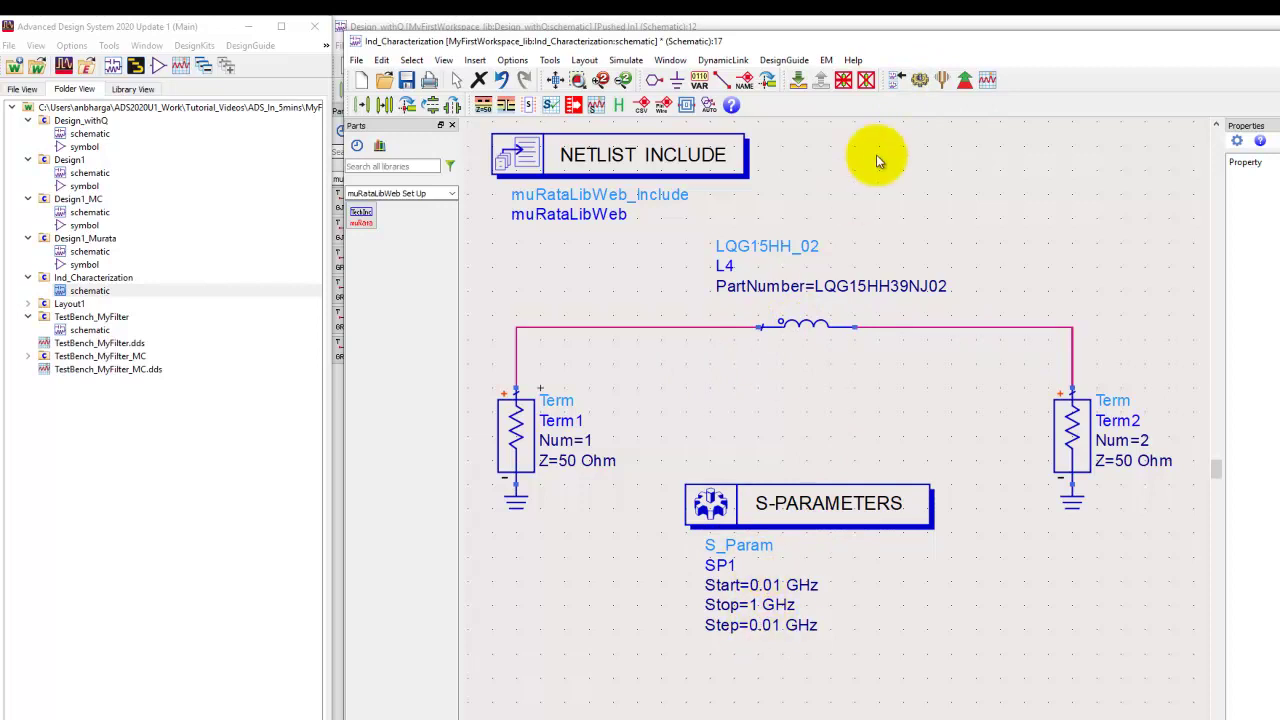
left_click(919, 82)
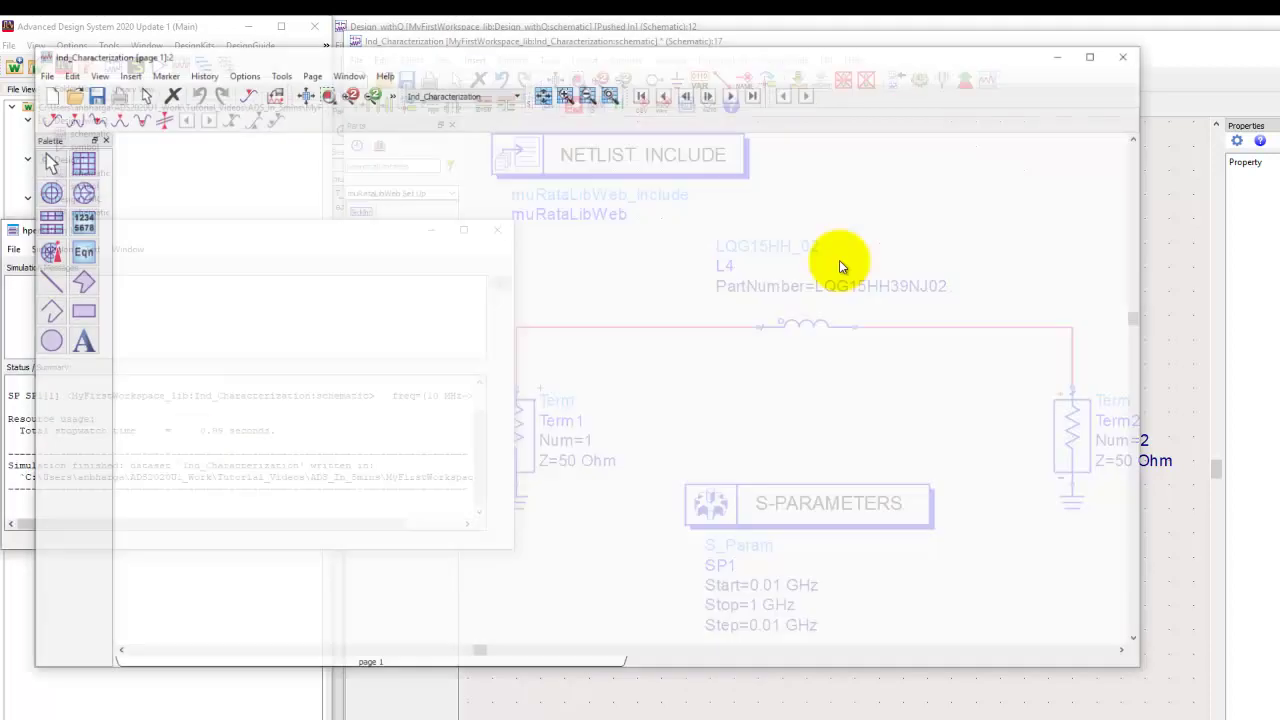
Open Insert > Template and select the Em_Product S_2port_Spiral template
left_click(119, 78)
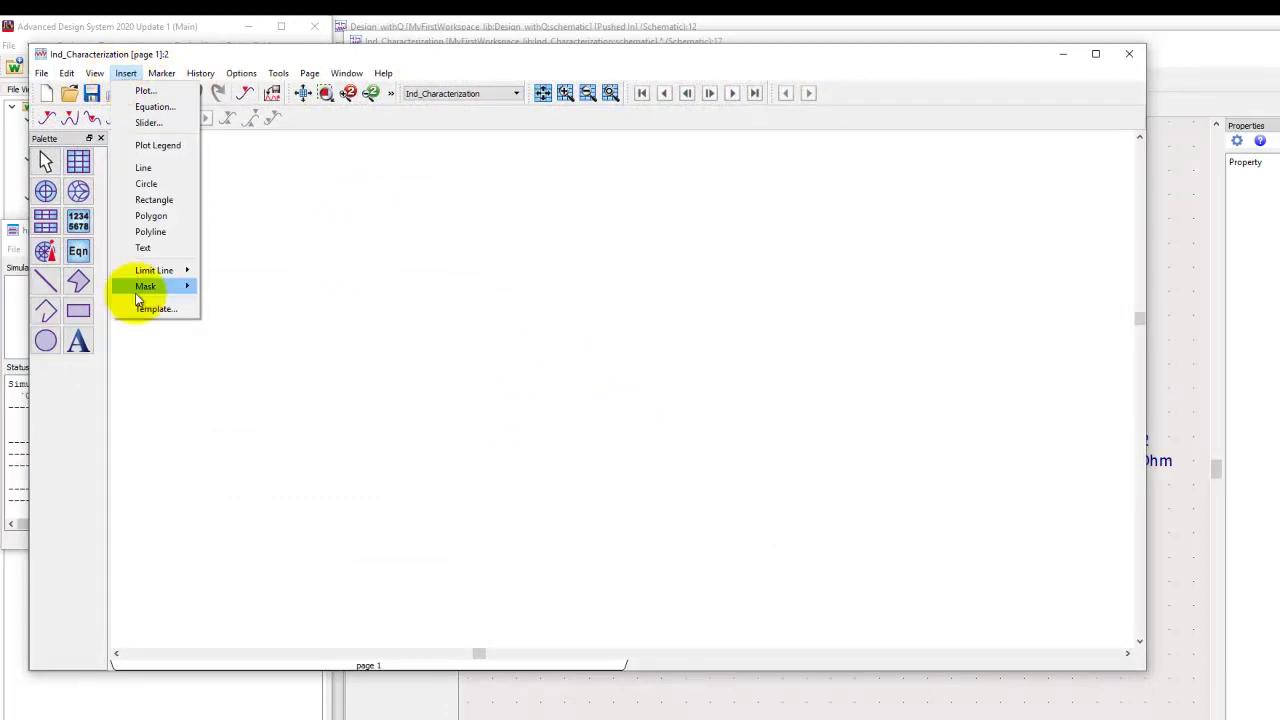
left_click(154, 309)
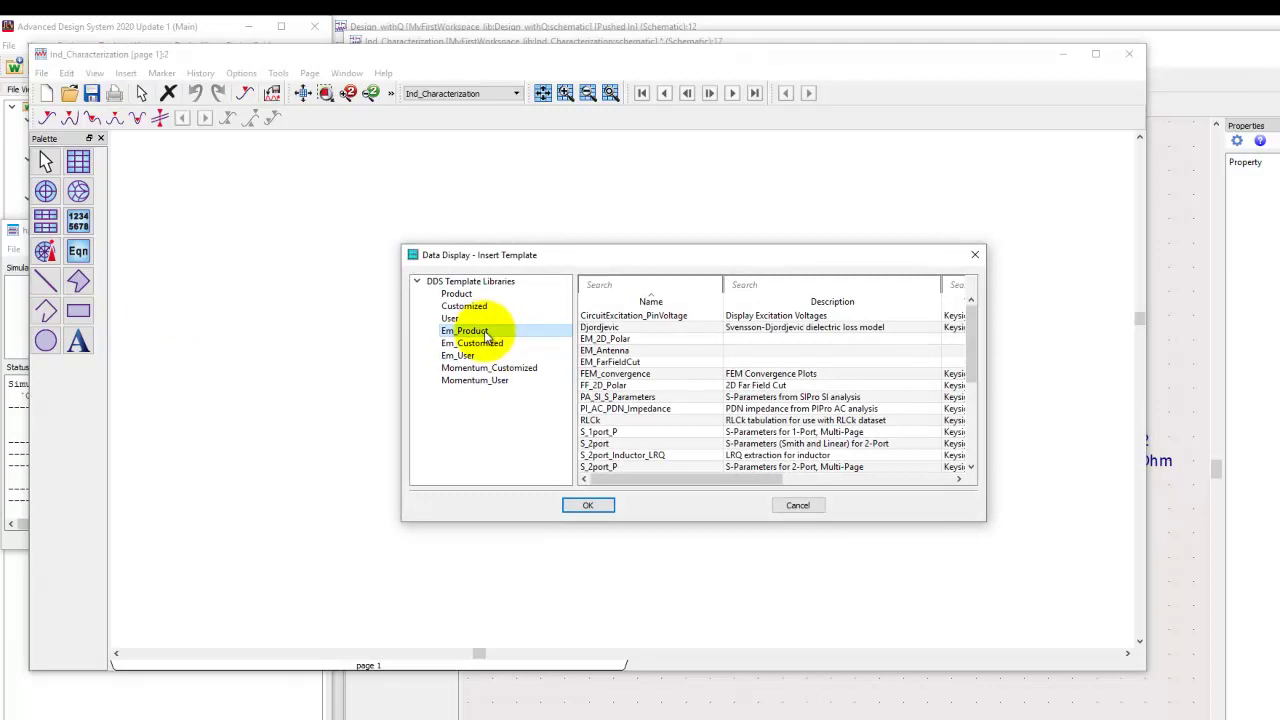
scroll(675, 402, "down", 2)
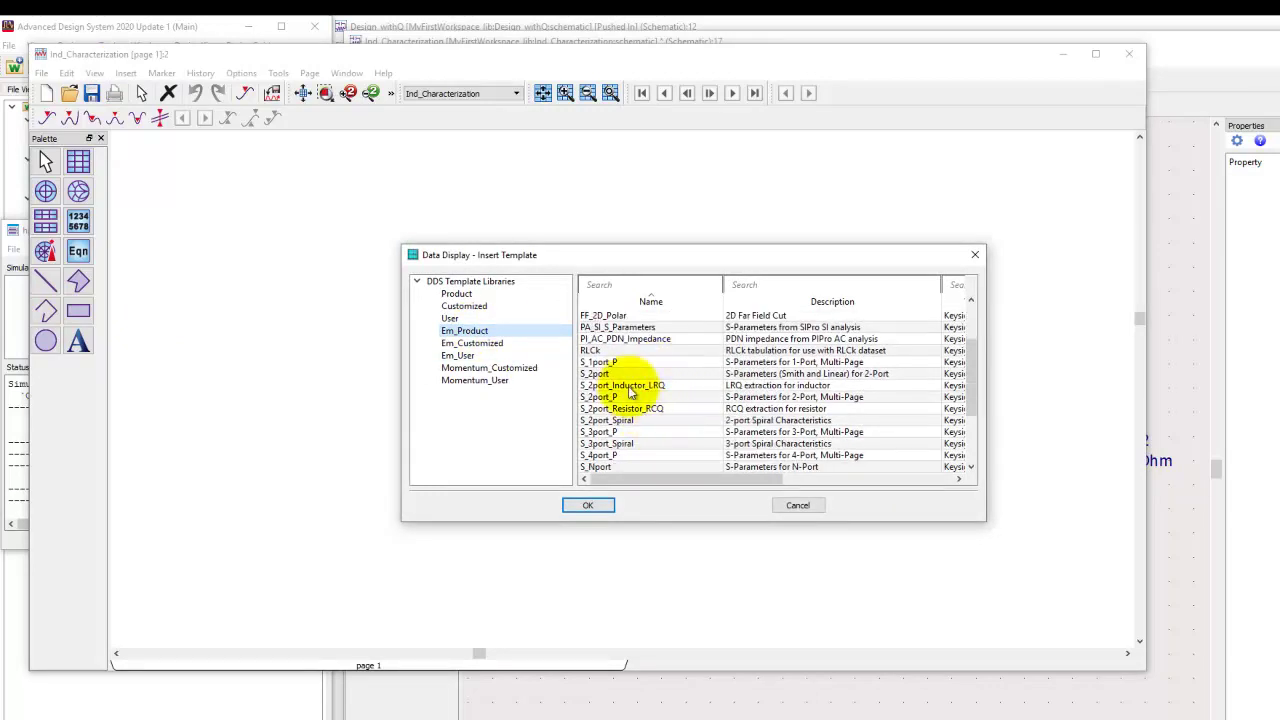
left_click(617, 401)
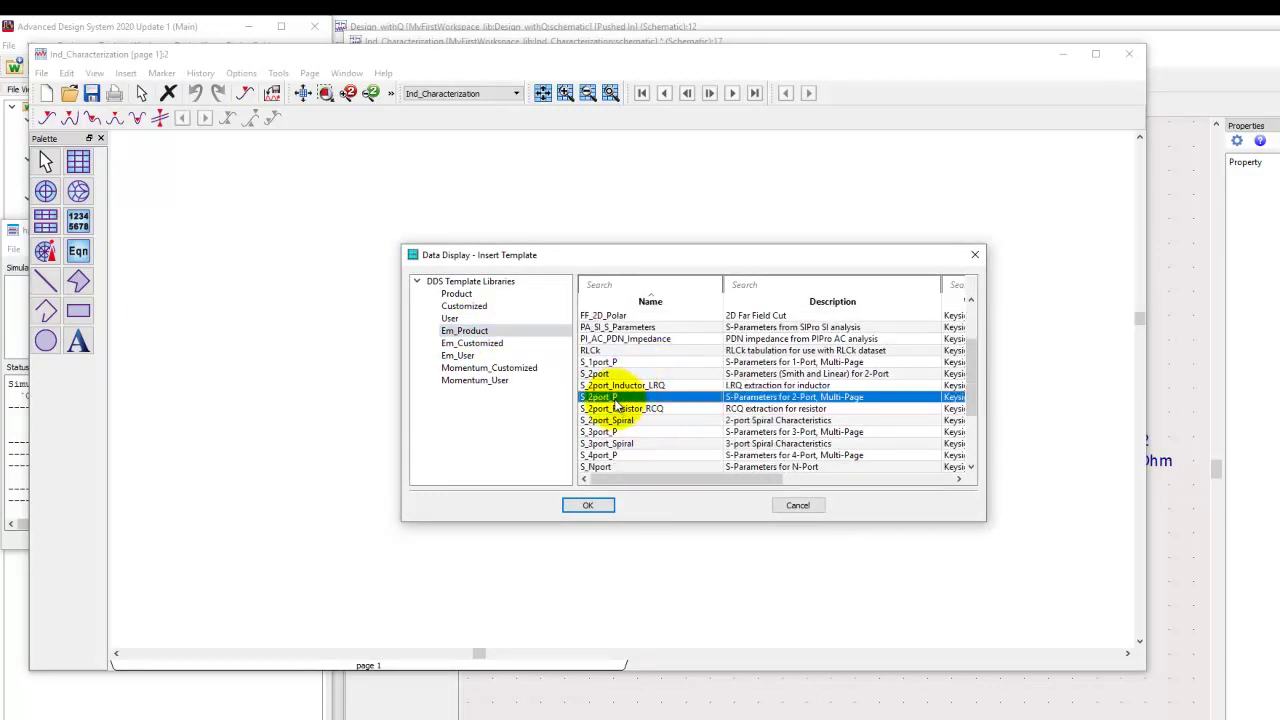
left_click(600, 421)
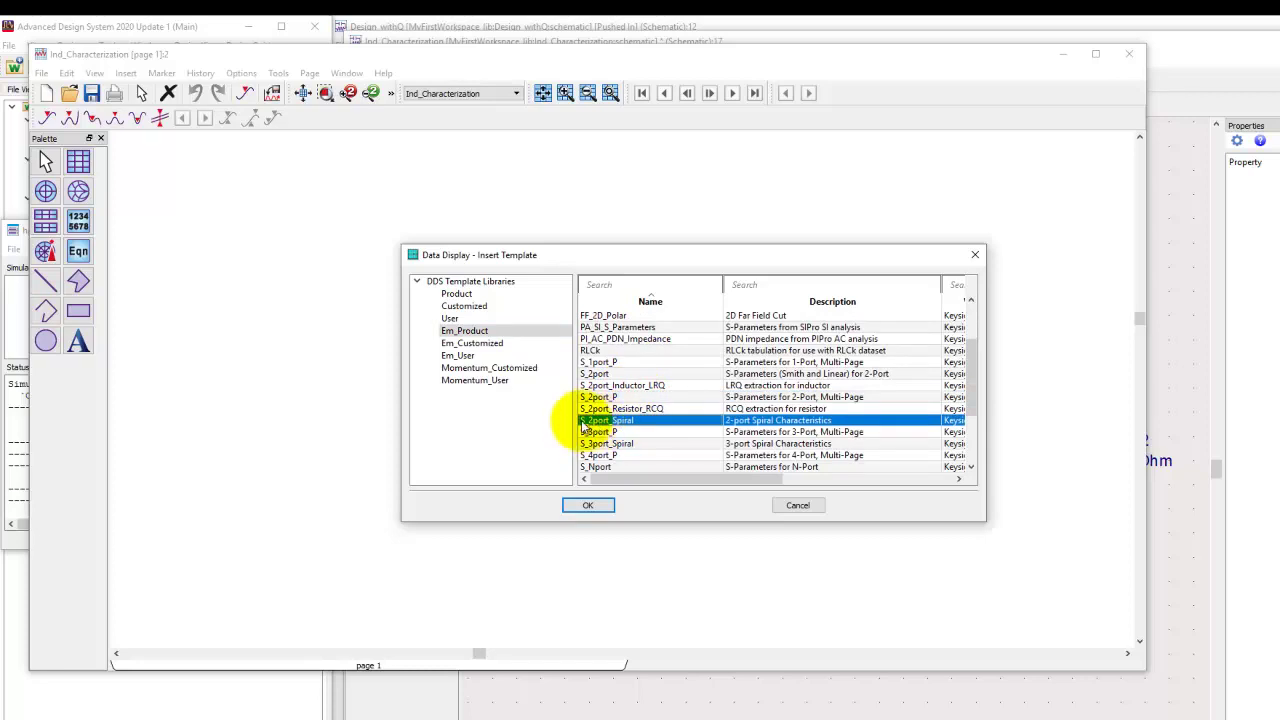
Insert the S_2port_Spiral template and place marker m1 on the effective inductance curve at 260 MHz
left_click(591, 506)
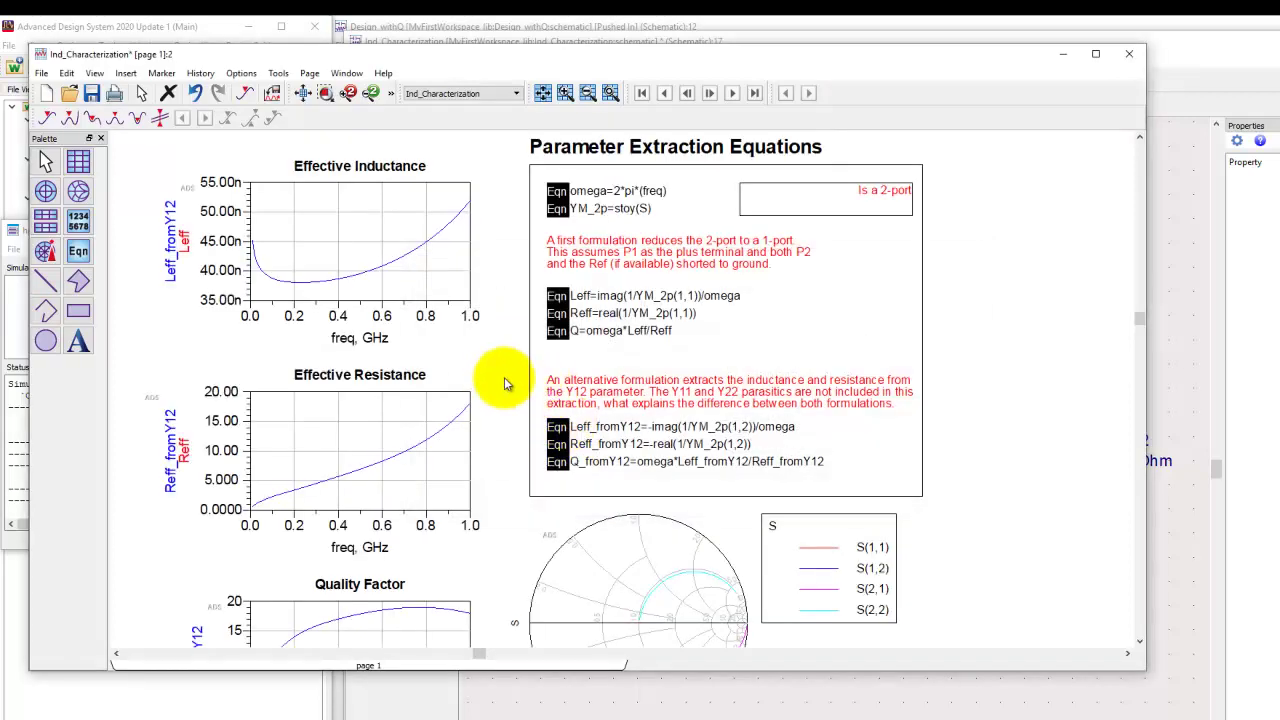
left_click(304, 93)
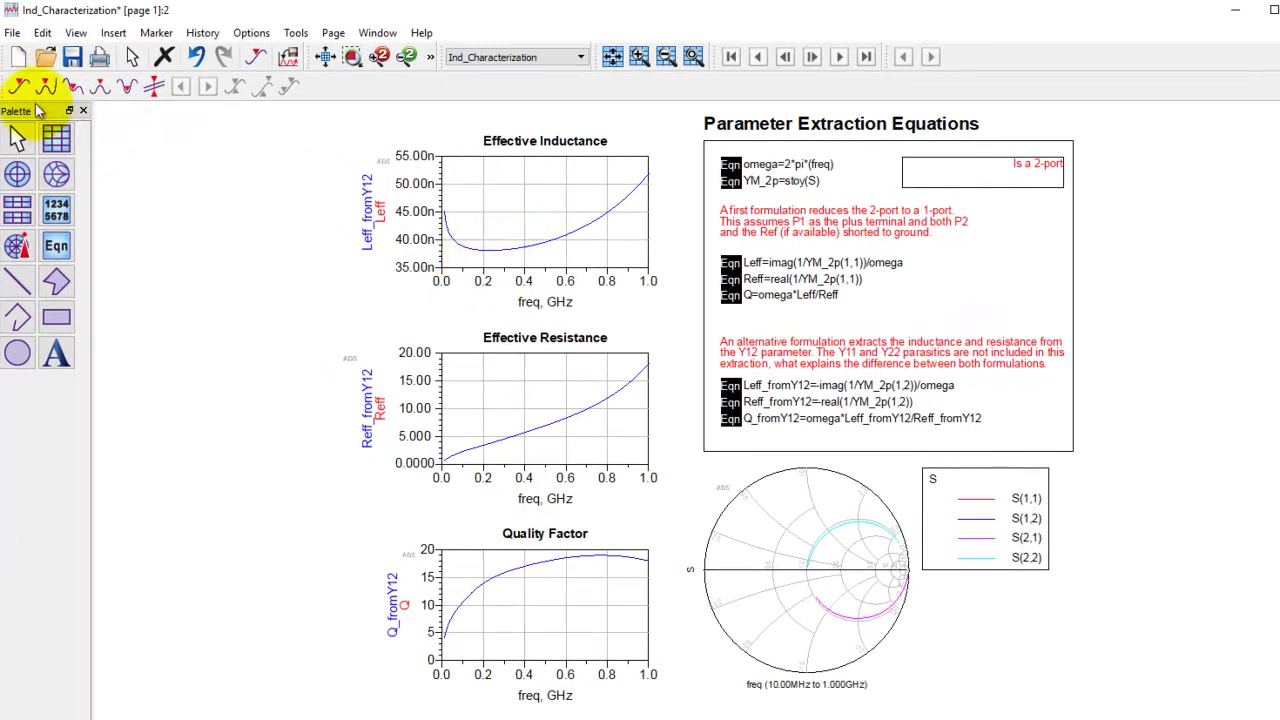
left_click(22, 88)
left_click(495, 248)
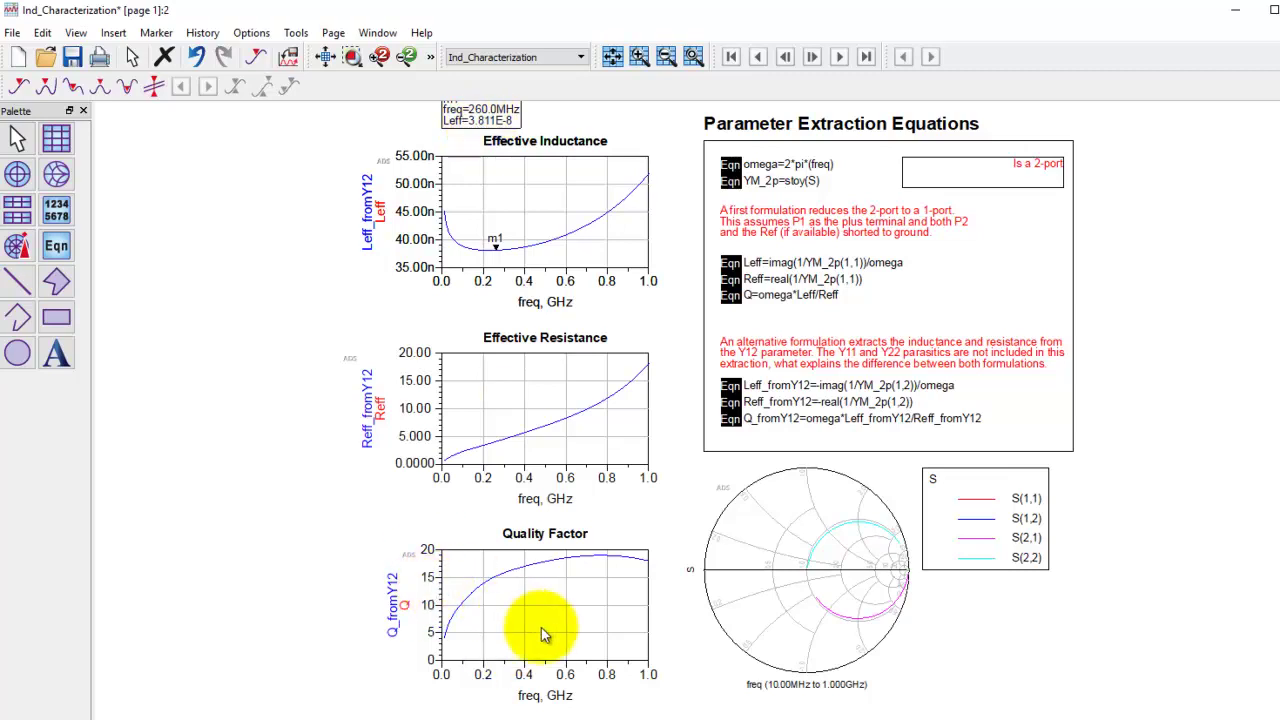
Zoom in on the Quality Factor plot, then fit the whole page back in view
scroll(541, 627, "up", 2)
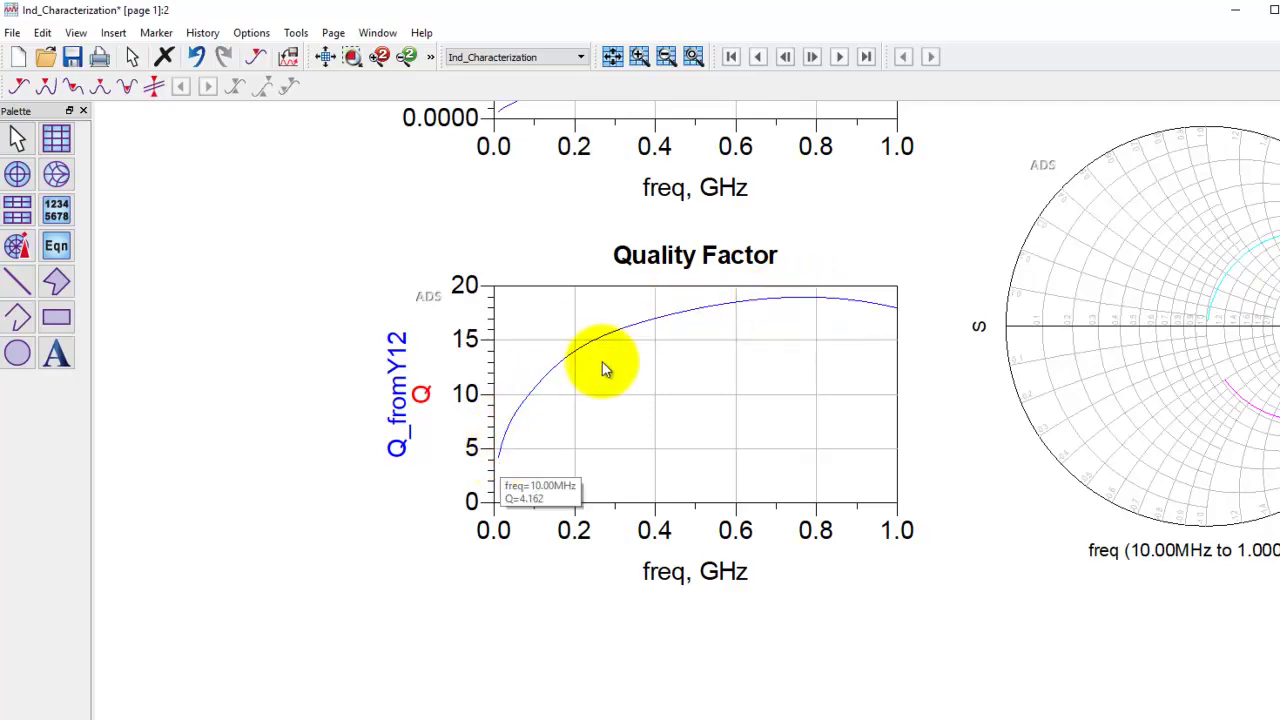
mouse_move(560, 362)
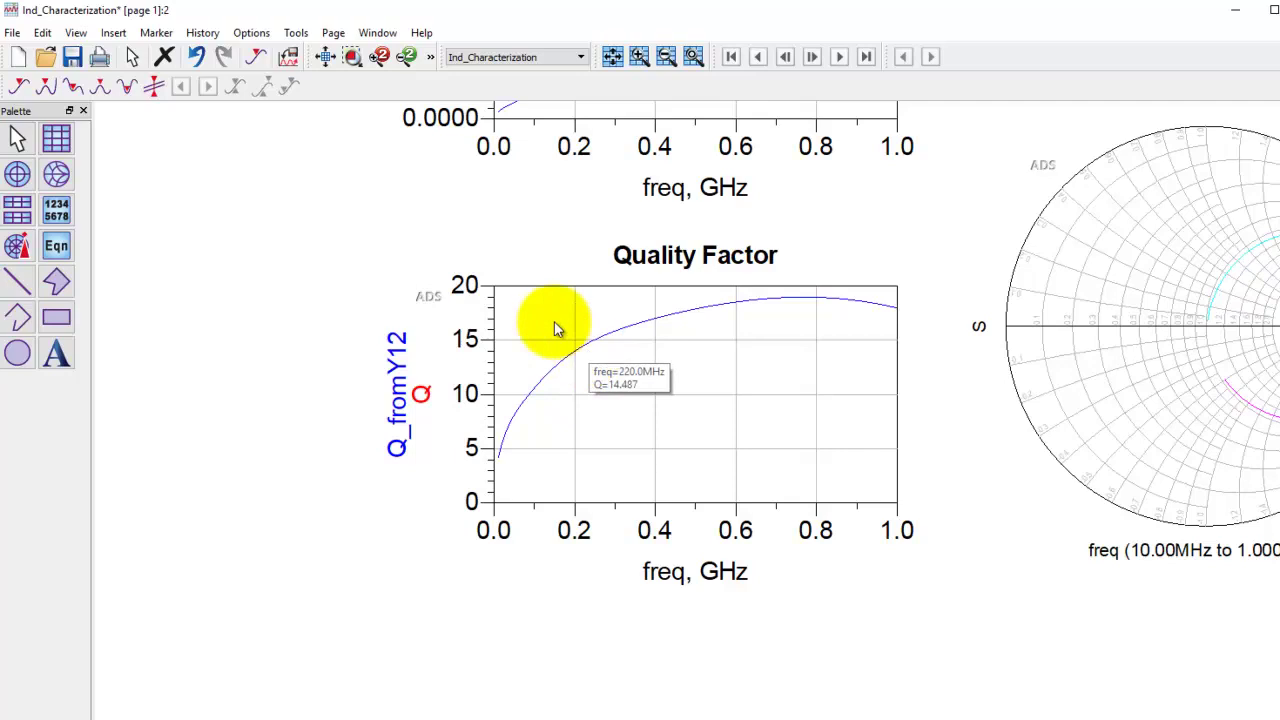
left_click(324, 58)
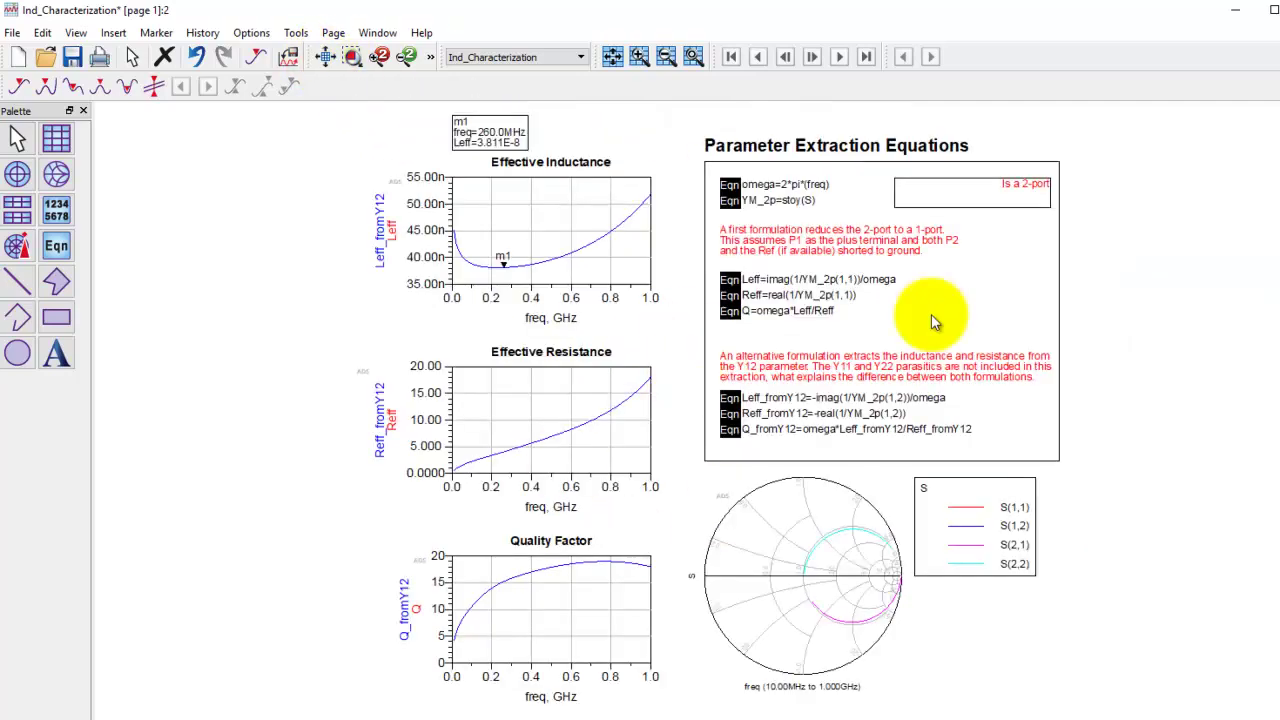